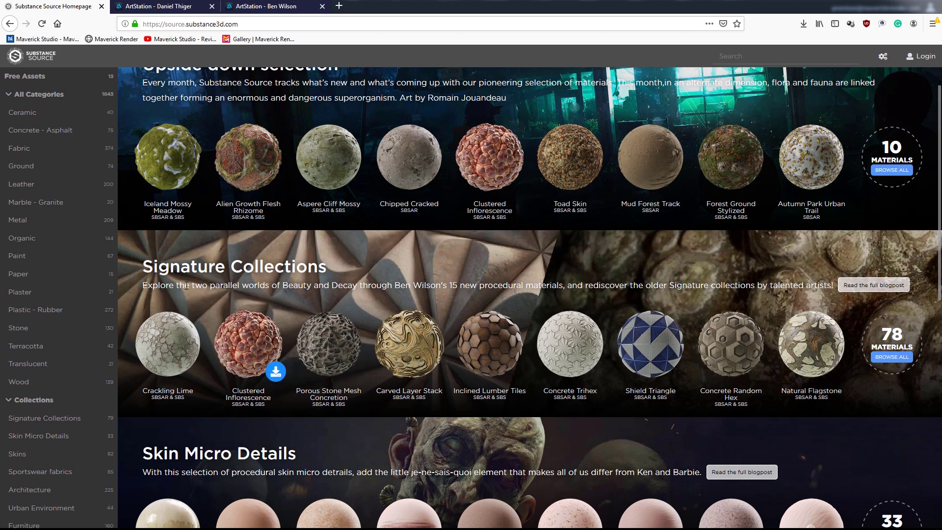
# Step: Browse the first material artist's ArtStation portfolio of textured spheres
pyautogui.moveTo(510, 184)
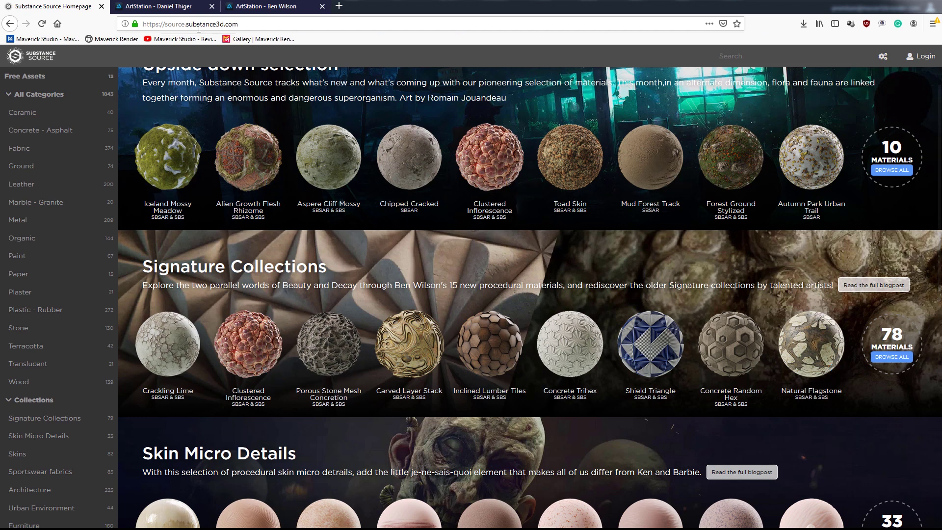
pyautogui.click(157, 6)
pyautogui.scroll(3, 466, 270)
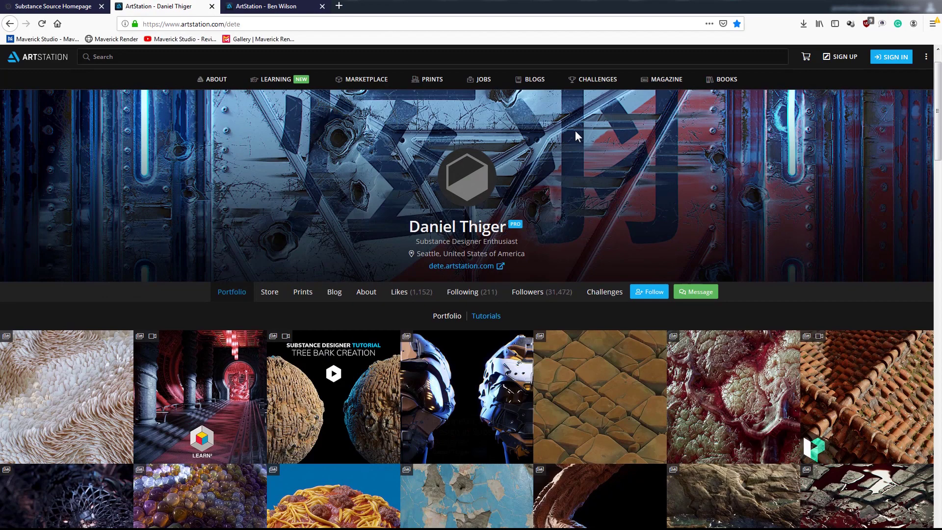
pyautogui.scroll(-4, 511, 303)
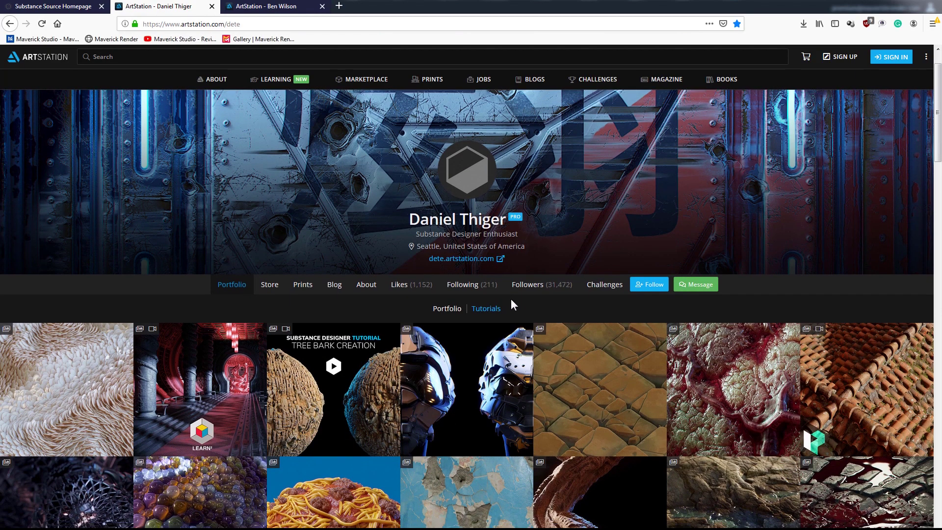
pyautogui.scroll(-3, 460, 360)
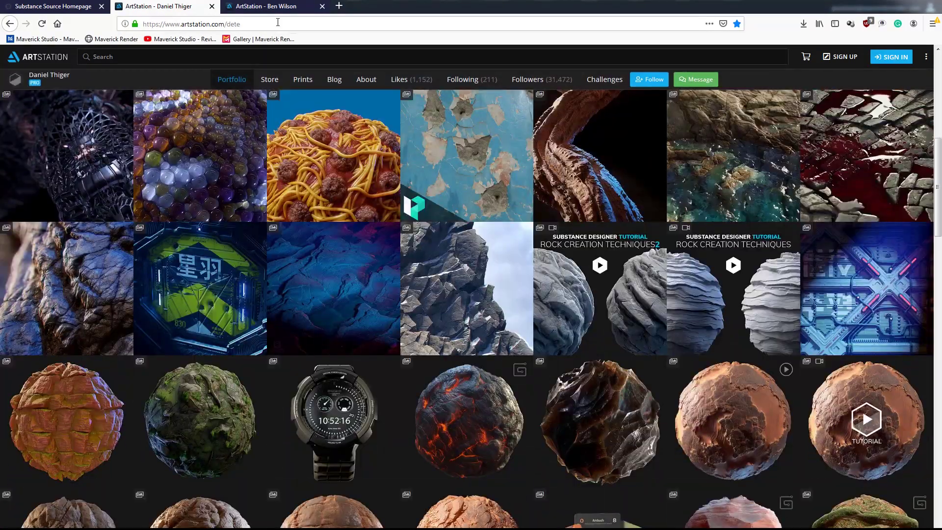
# Step: Browse the second material artist's ArtStation portfolio
pyautogui.hotkey('ctrl', 'Tab')
pyautogui.scroll(5, 451, 239)
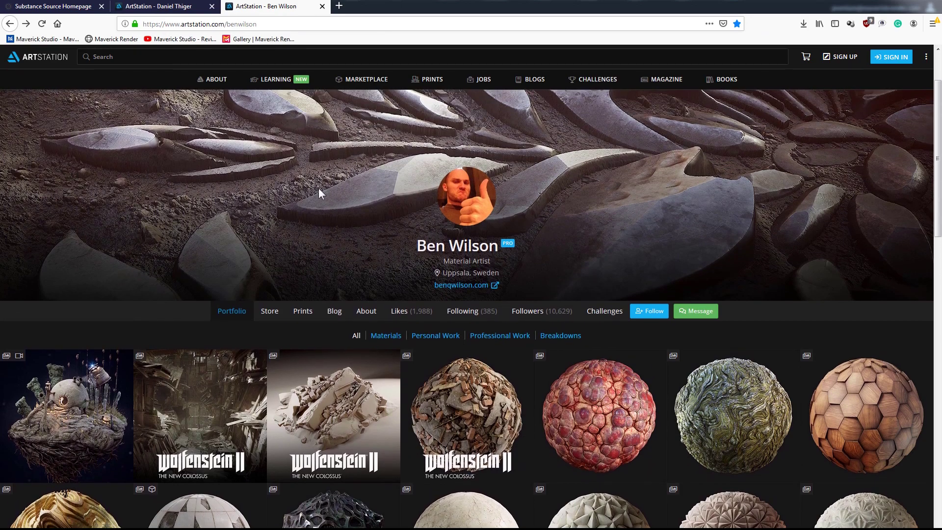
pyautogui.scroll(-4, 448, 388)
pyautogui.scroll(-4, 448, 387)
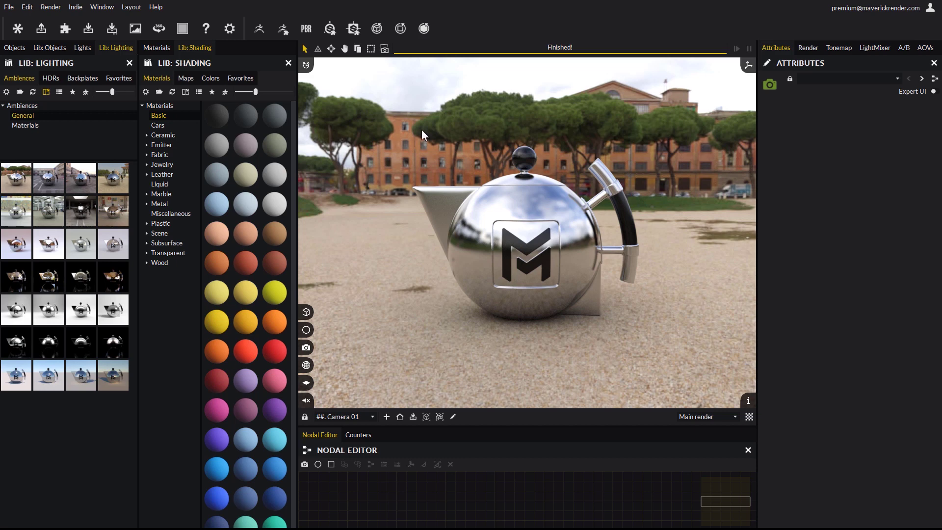
# Step: Import the desert_cliff_eroded Base_Color PNG through the Substance Designer material importer
pyautogui.click(359, 28)
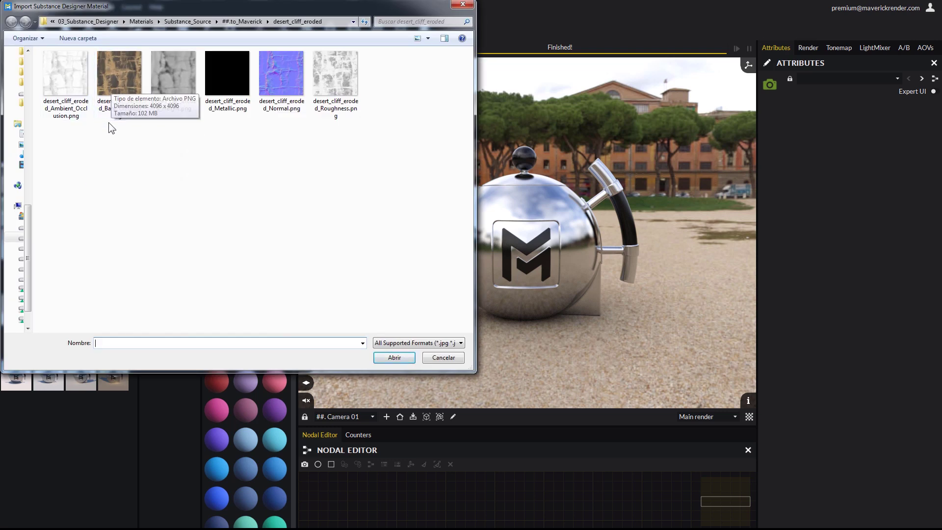
pyautogui.doubleClick(111, 71)
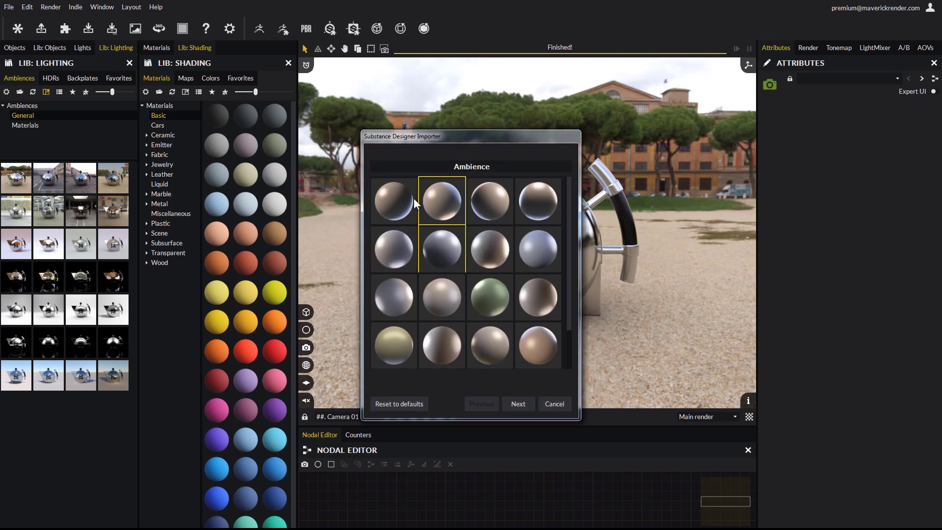
# Step: Pick a studio ambience, enable Displacement Height, and finish importing desert_cliff_eroded onto the sphere
pyautogui.click(499, 263)
pyautogui.click(518, 404)
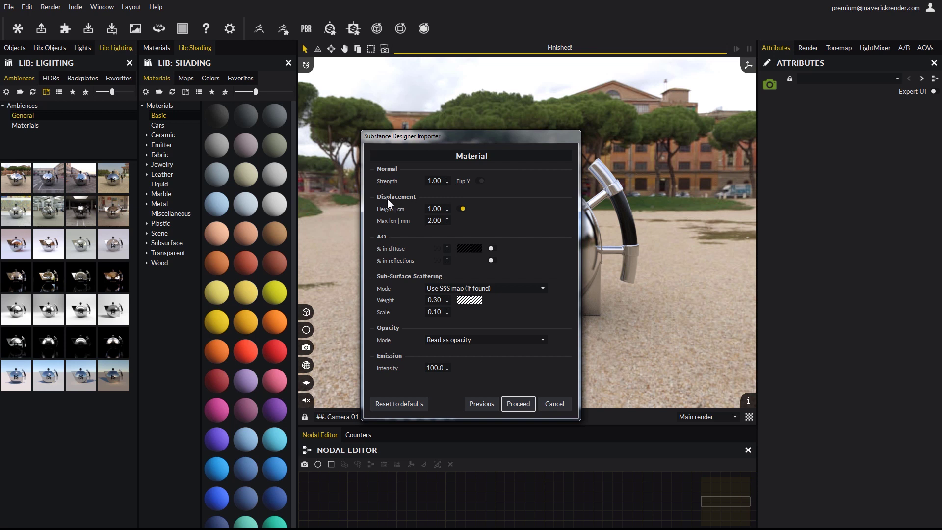
pyautogui.click(462, 210)
pyautogui.click(517, 405)
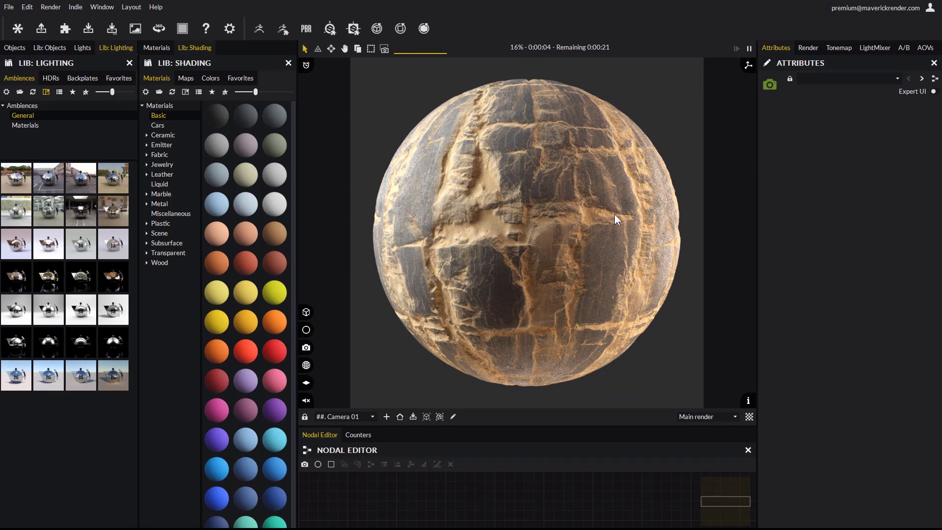
# Step: Apply the Ultrafast + Denoiser preset: Target SL 6.00, denoiser Min SL 4.00
pyautogui.click(807, 48)
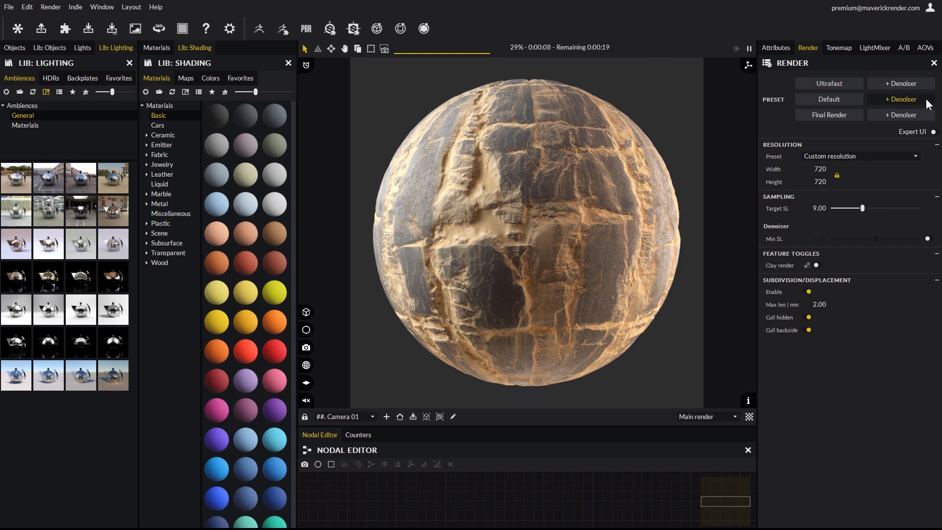
pyautogui.click(899, 84)
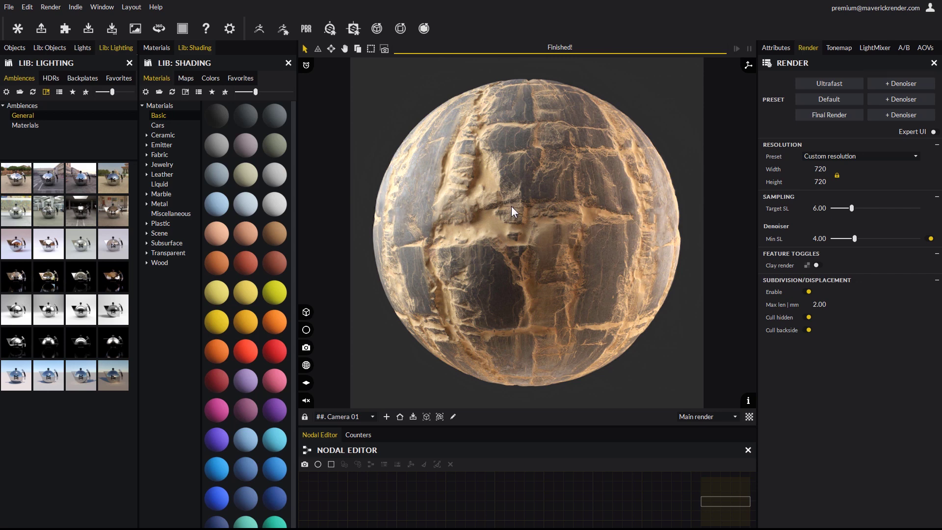
# Step: Set 06_Sphere's Displacement Height to 3 cm in the Objects tab
pyautogui.click(506, 233)
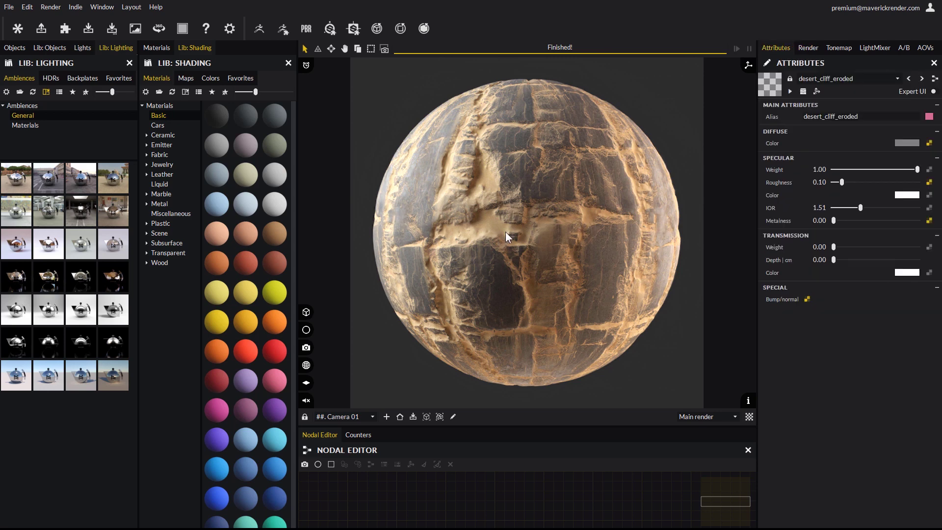
pyautogui.click(306, 313)
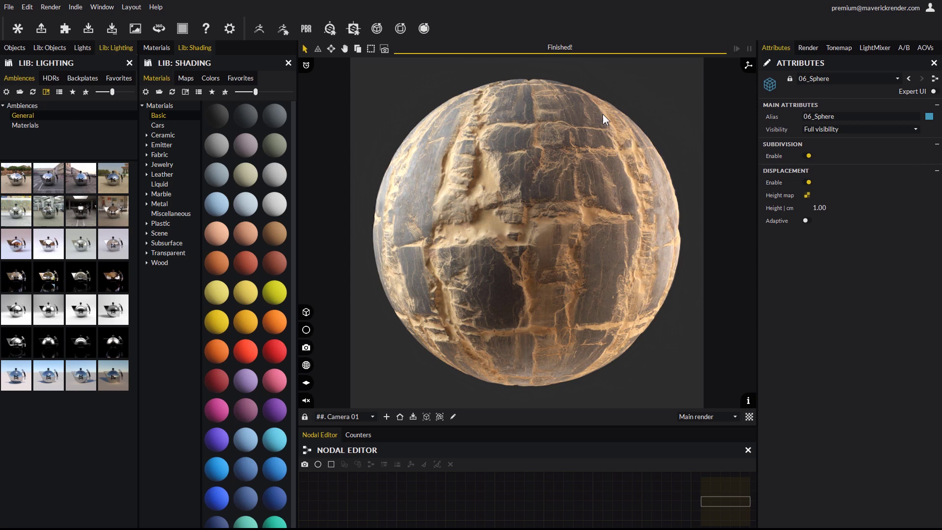
pyautogui.click(10, 48)
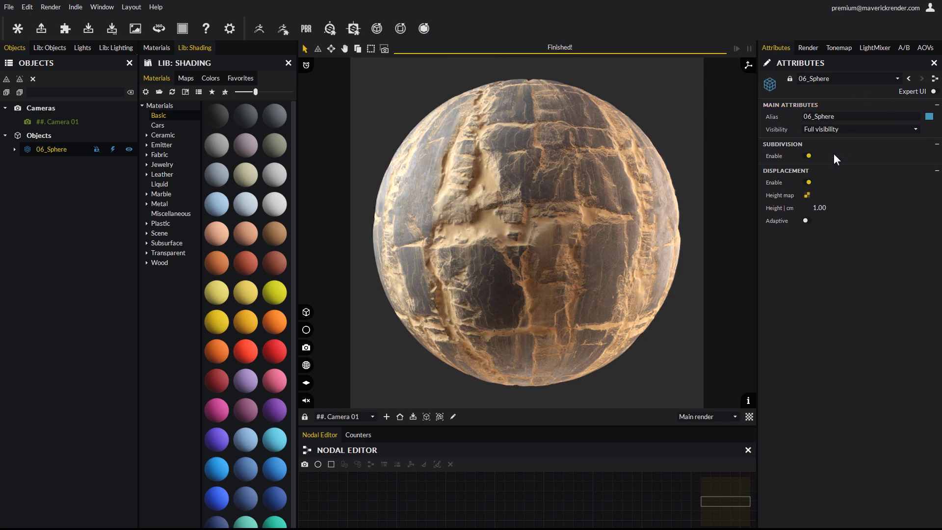
pyautogui.click(878, 206)
pyautogui.write('3')
pyautogui.press('Return')
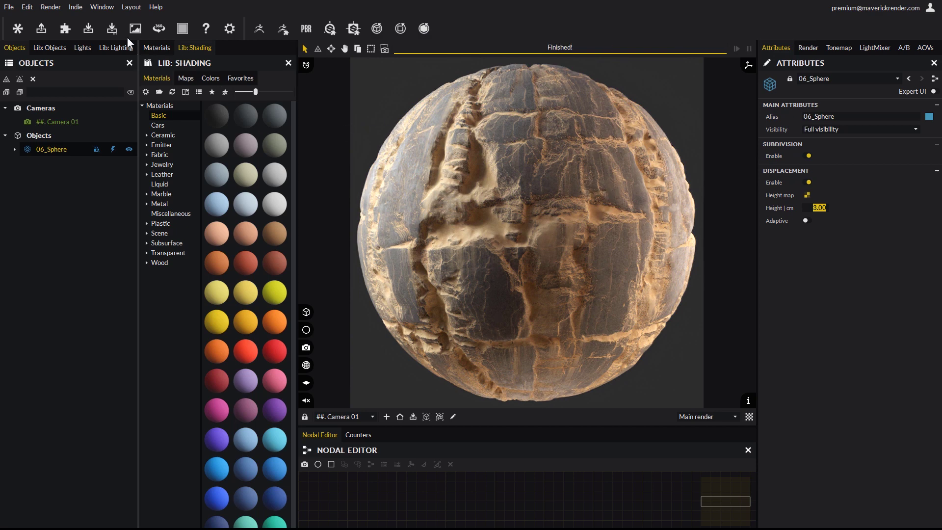
# Step: Apply studio ambiences from Lighting > Ambiences > Materials and rotate the lighting around the sphere
pyautogui.click(110, 46)
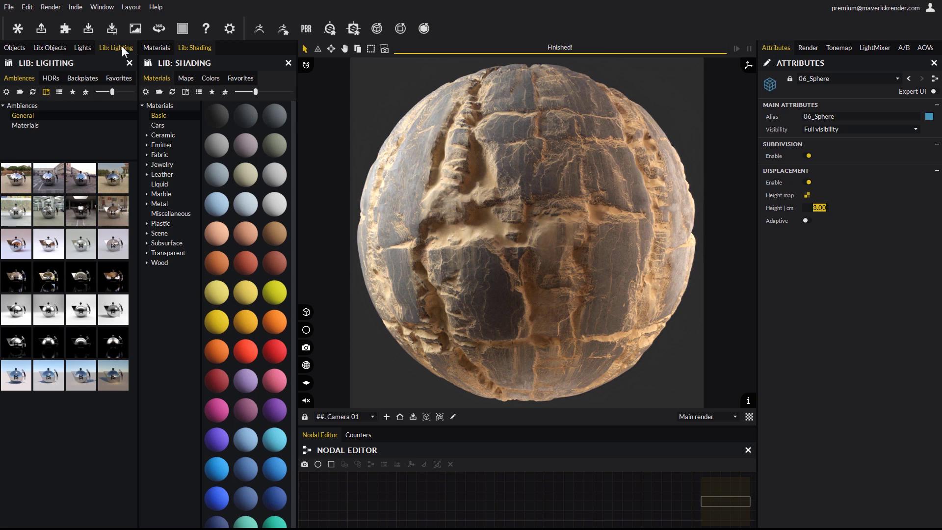
pyautogui.click(21, 126)
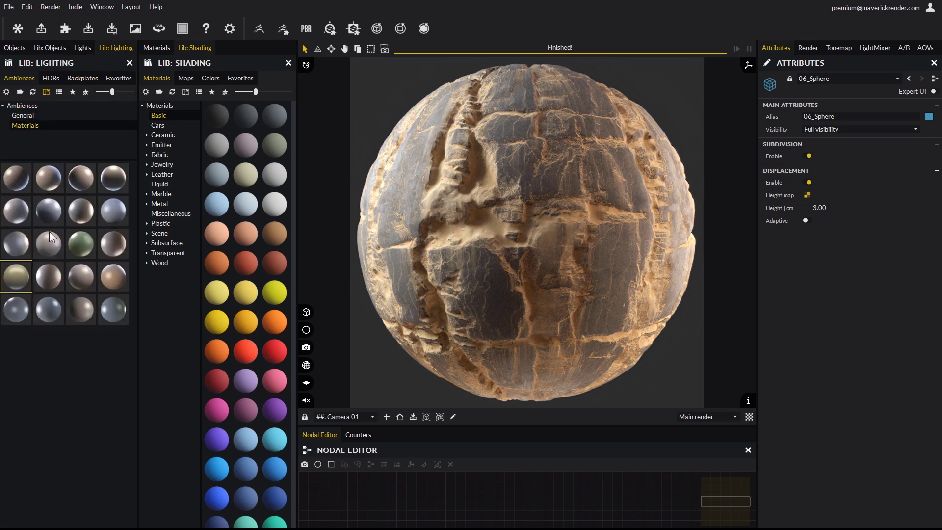
pyautogui.keyDown('ctrl'); pyautogui.keyDown('shift'); pyautogui.moveTo(44, 178); pyautogui.dragTo(500, 211); pyautogui.keyUp('shift'); pyautogui.keyUp('ctrl')
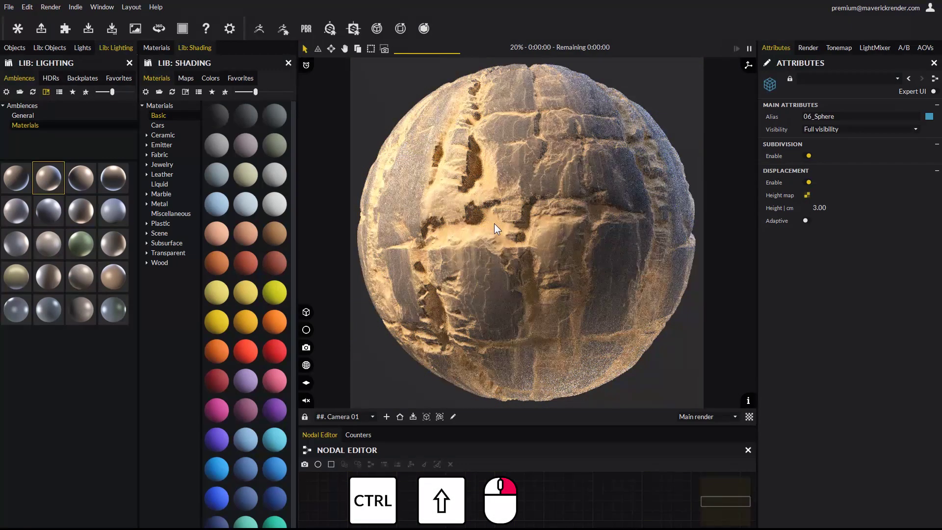
pyautogui.keyDown('ctrl'); pyautogui.keyDown('shift'); pyautogui.moveTo(81, 178); pyautogui.dragTo(462, 236); pyautogui.keyUp('shift'); pyautogui.keyUp('ctrl')
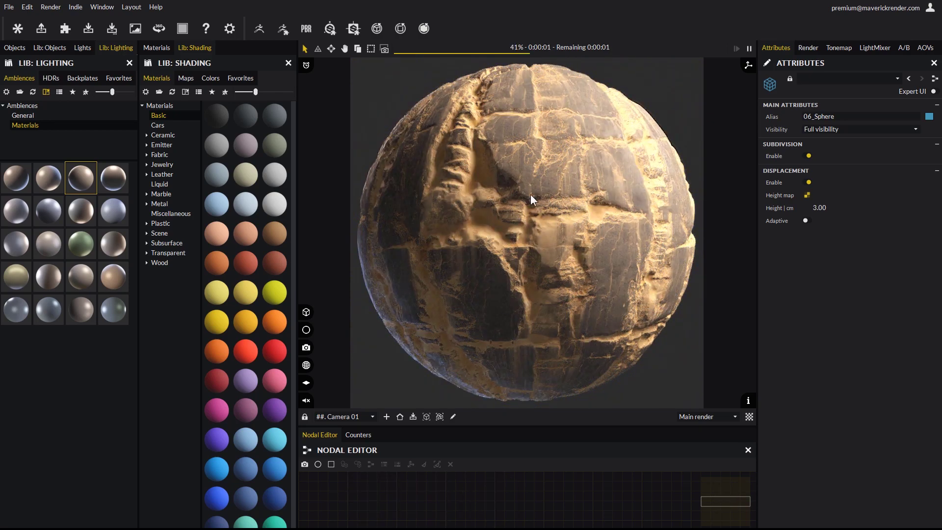
pyautogui.moveTo(487, 192)
pyautogui.mouseDown()
pyautogui.moveTo(672, 193)
pyautogui.moveTo(496, 191)
pyautogui.mouseUp()
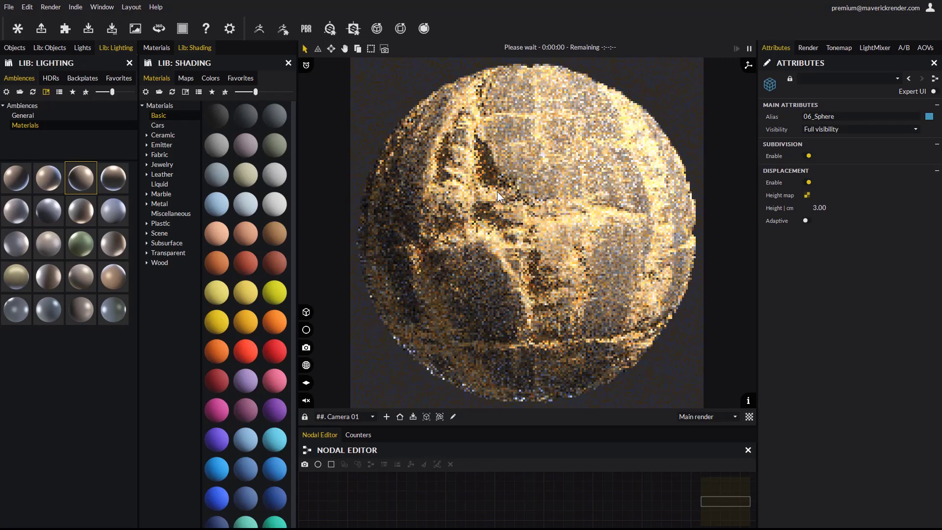
# Step: Try the fourth ambience, then the first three second-row ambiences on the sphere
pyautogui.click(105, 174)
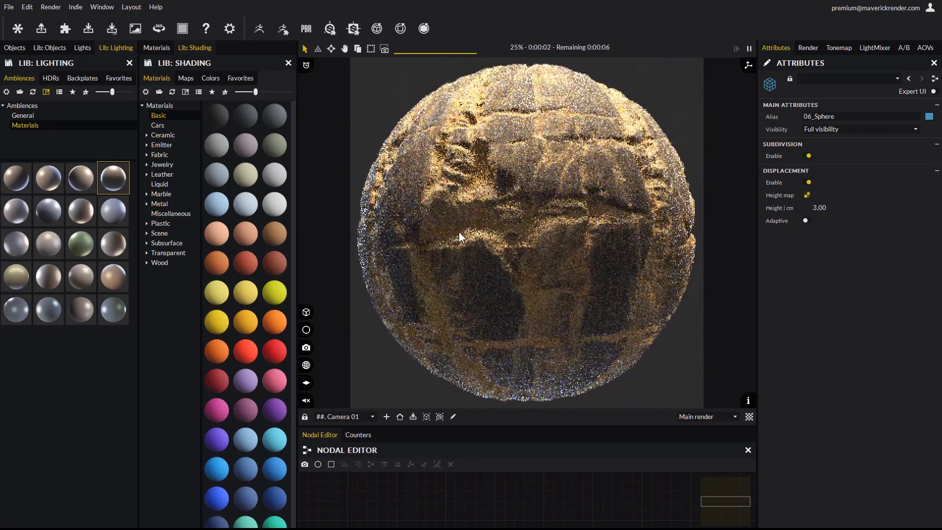
pyautogui.moveTo(16, 210); pyautogui.dragTo(466, 261)
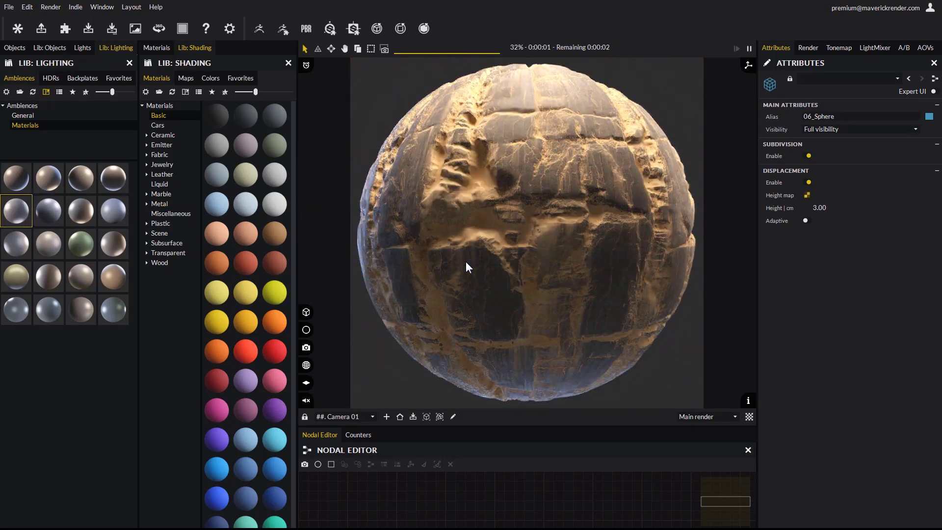
pyautogui.moveTo(49, 211); pyautogui.dragTo(502, 243)
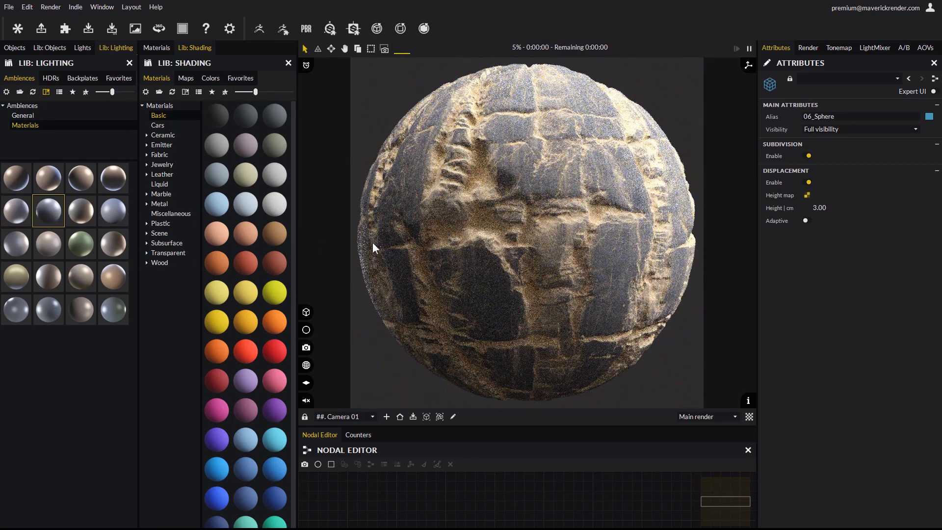
pyautogui.moveTo(81, 212); pyautogui.dragTo(528, 240)
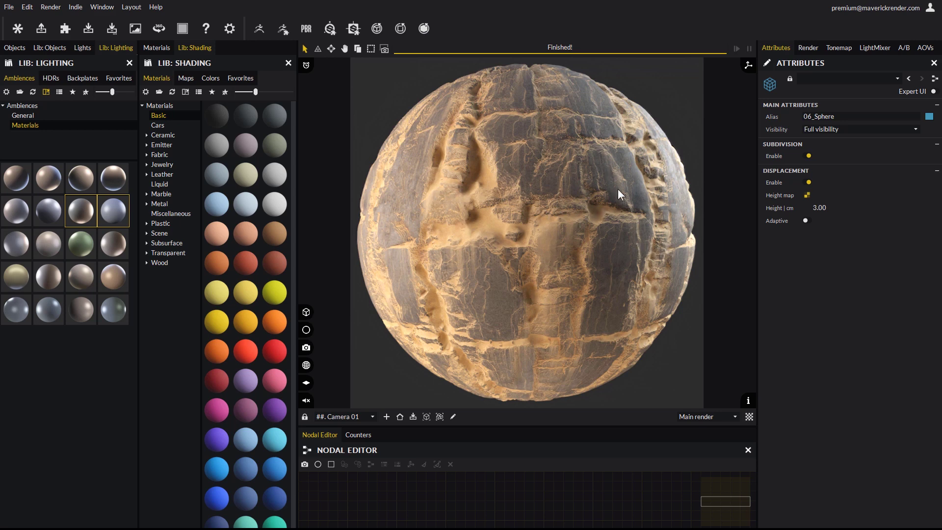
# Step: Drag the Miscellaneous Wireframe material onto the sphere and zoom in
pyautogui.click(808, 48)
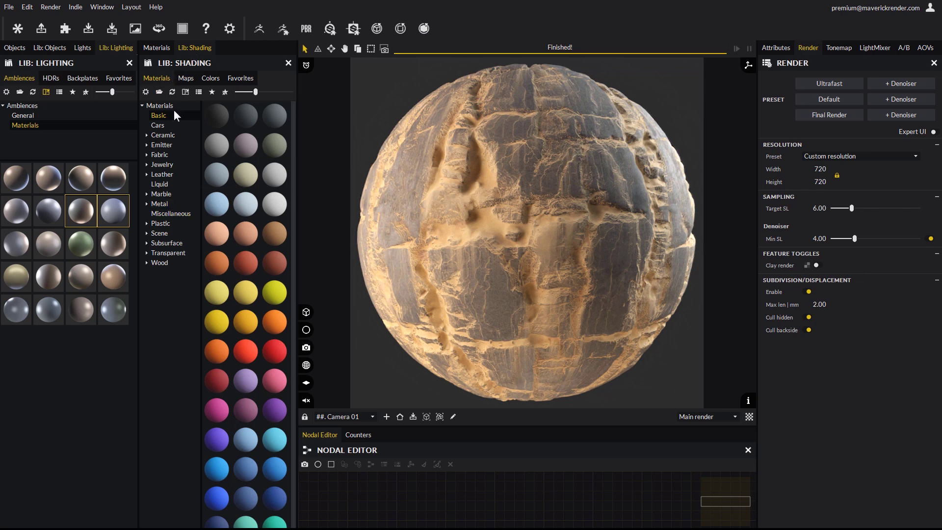
pyautogui.click(172, 213)
pyautogui.moveTo(252, 113); pyautogui.dragTo(539, 200)
pyautogui.scroll(5, 508, 214)
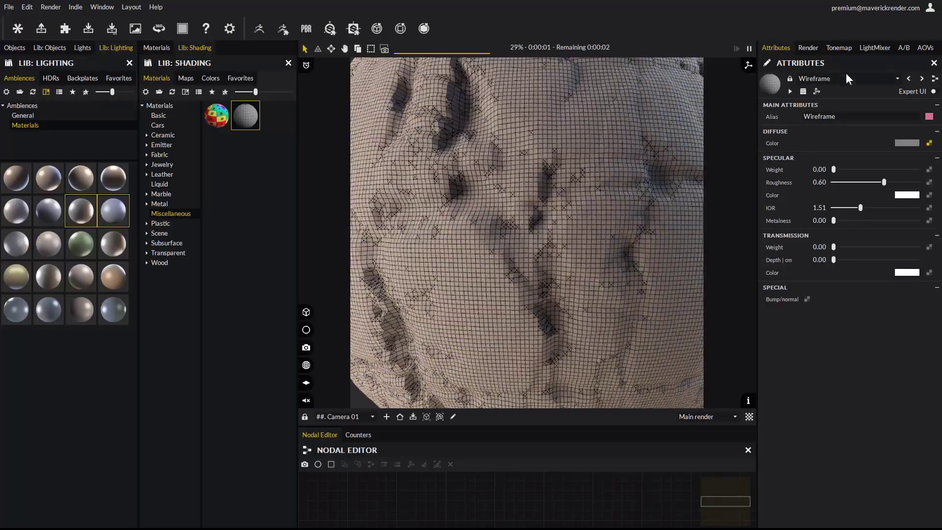
# Step: Set subdivision Max len to 1.00 mm, inspect the sphere's edge, and reset the camera
pyautogui.click(810, 48)
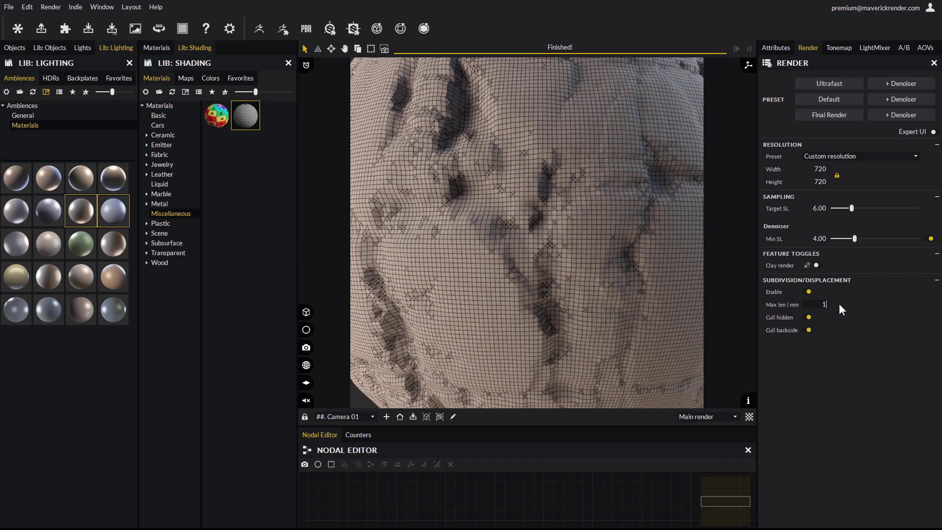
pyautogui.press('Return')
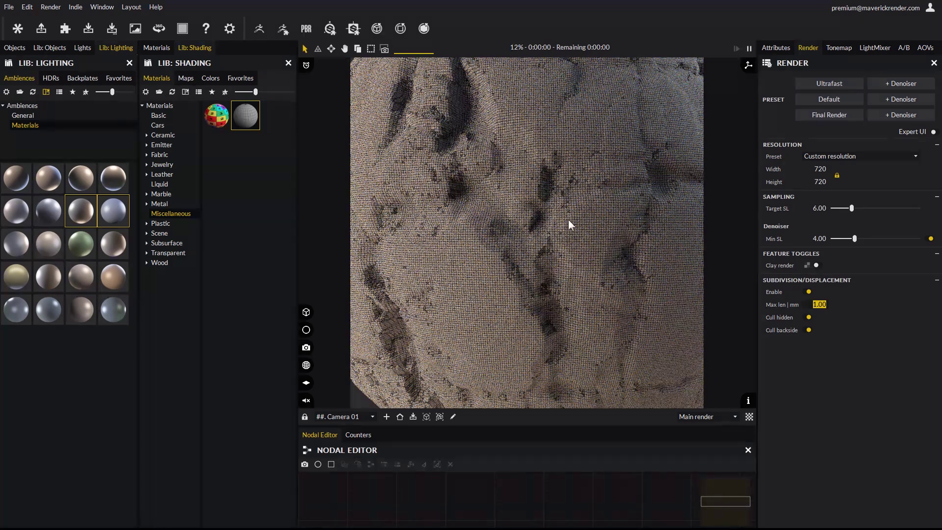
pyautogui.moveTo(576, 176); pyautogui.dragTo(563, 208)
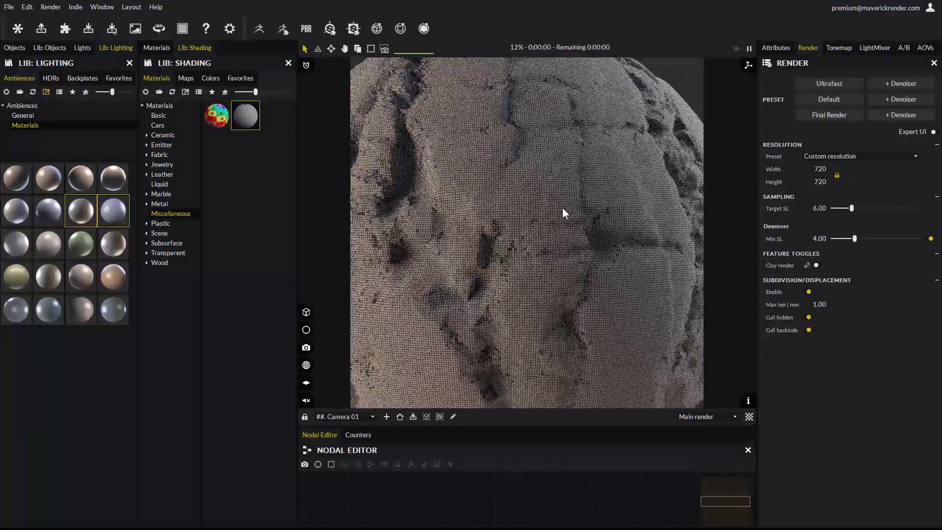
pyautogui.scroll(-5, 562, 236)
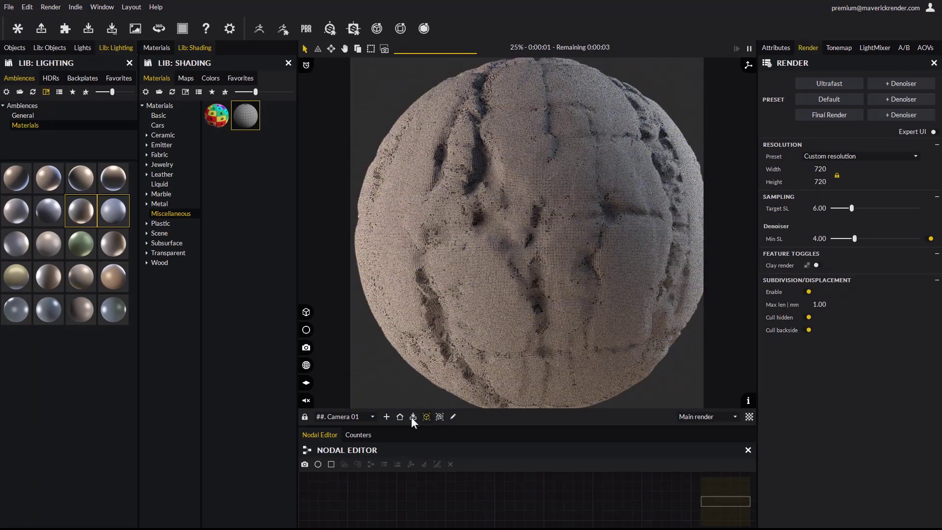
pyautogui.click(400, 417)
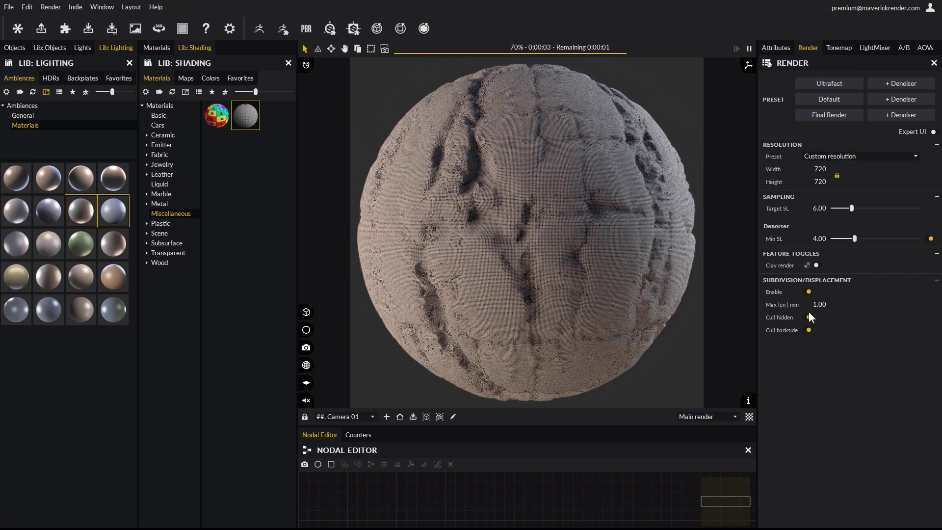
# Step: Toggle subdivision backside culling and orbit around the sphere to compare
pyautogui.click(809, 329)
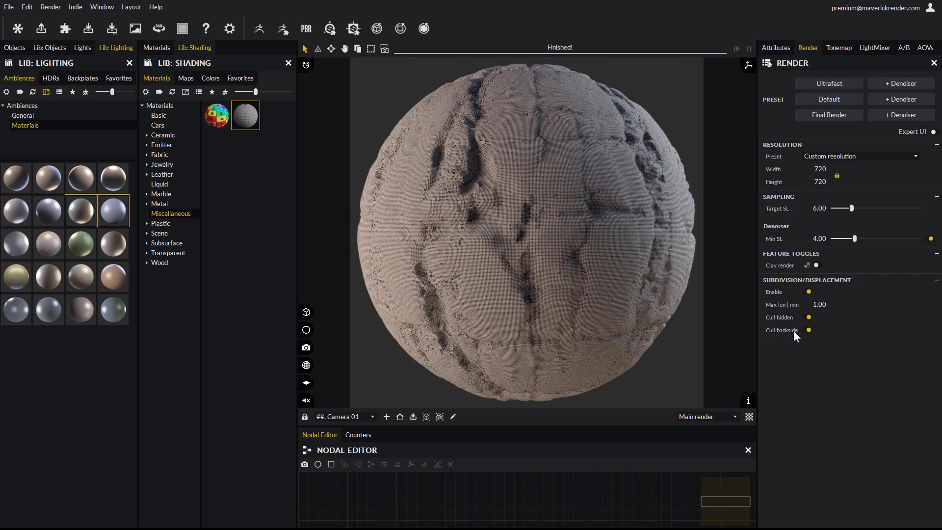
pyautogui.moveTo(460, 248); pyautogui.dragTo(585, 262)
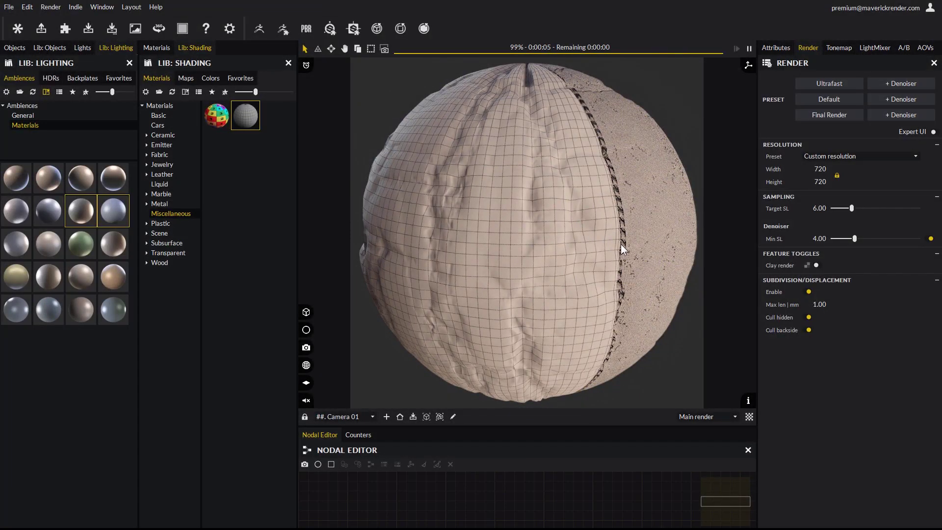
pyautogui.moveTo(644, 242); pyautogui.dragTo(534, 237)
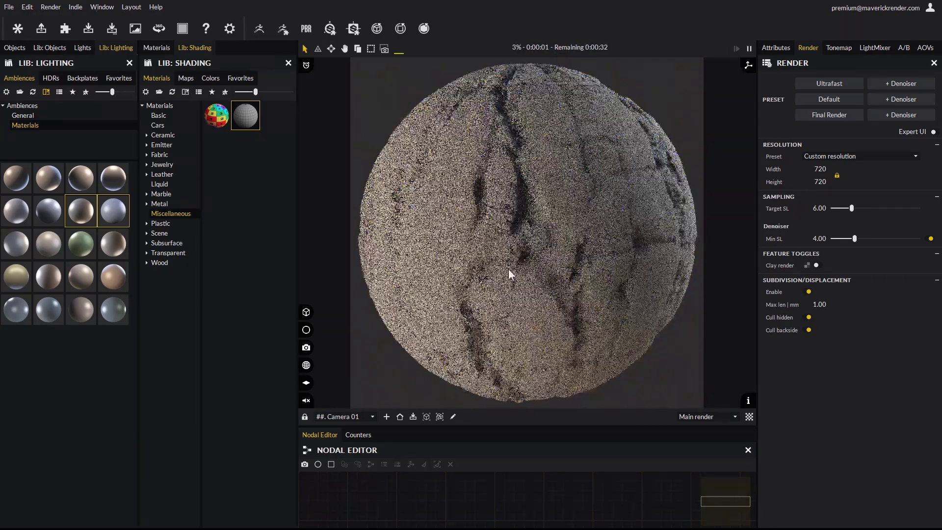
# Step: Zoom into the sphere surface and add Camera 002 from this close-up
pyautogui.click(400, 417)
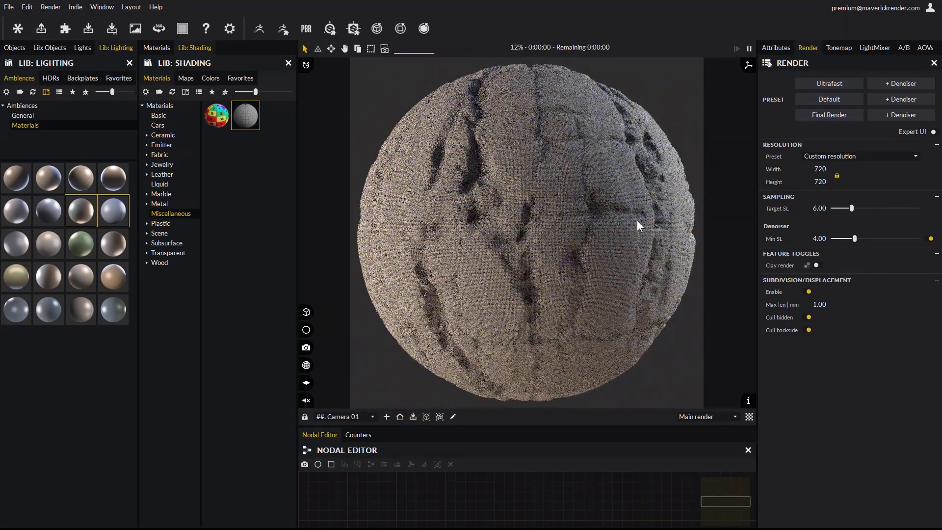
pyautogui.scroll(8, 489, 232)
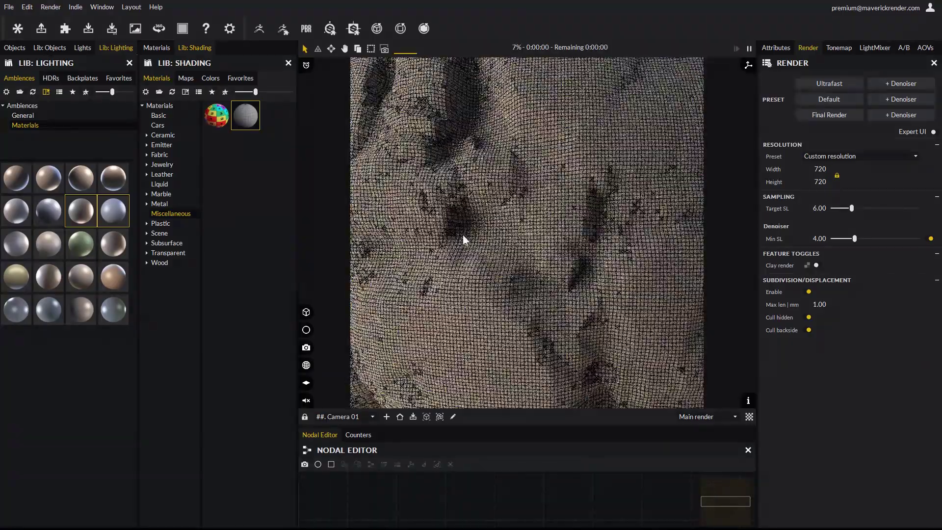
pyautogui.scroll(4, 489, 234)
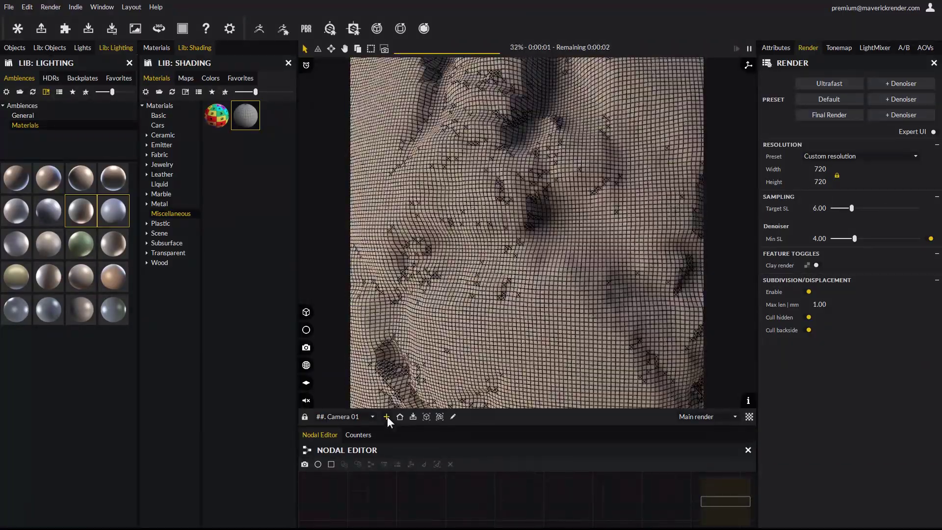
pyautogui.click(387, 417)
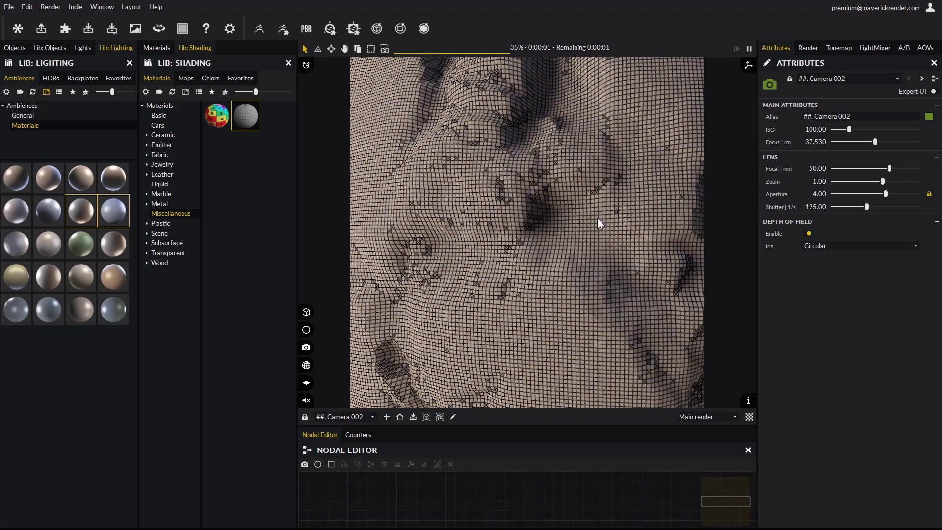
# Step: Reload Subdiv/Disp for the close-up, then pull back to see the whole sphere
pyautogui.click(424, 30)
pyautogui.scroll(-3, 559, 289)
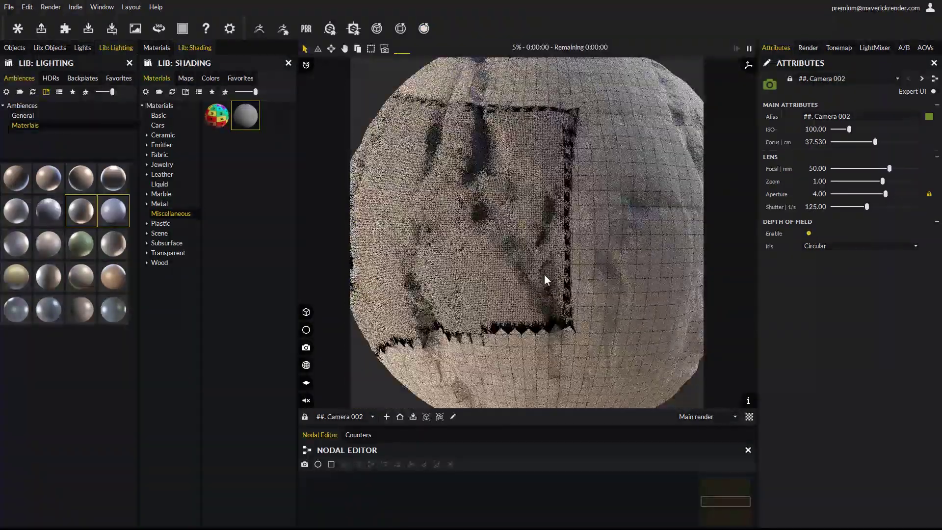
pyautogui.moveTo(545, 280); pyautogui.dragTo(610, 174)
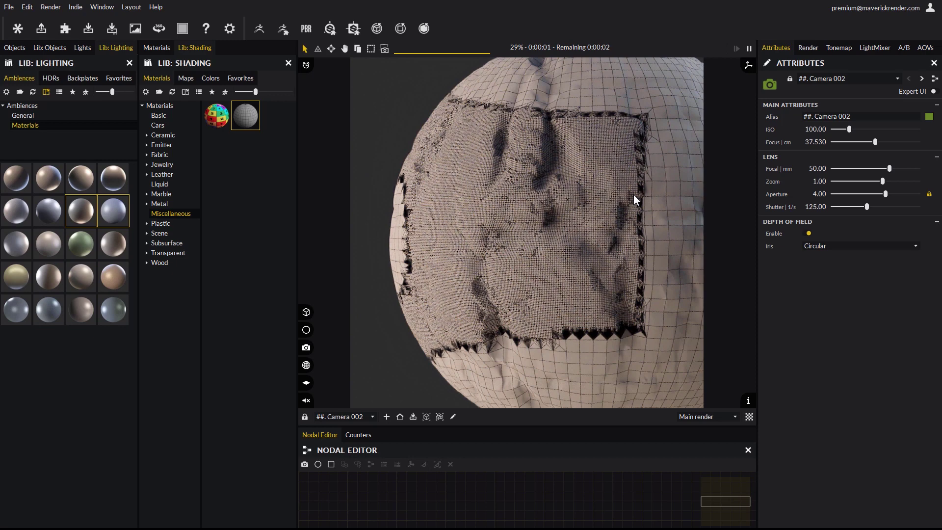
pyautogui.click(806, 47)
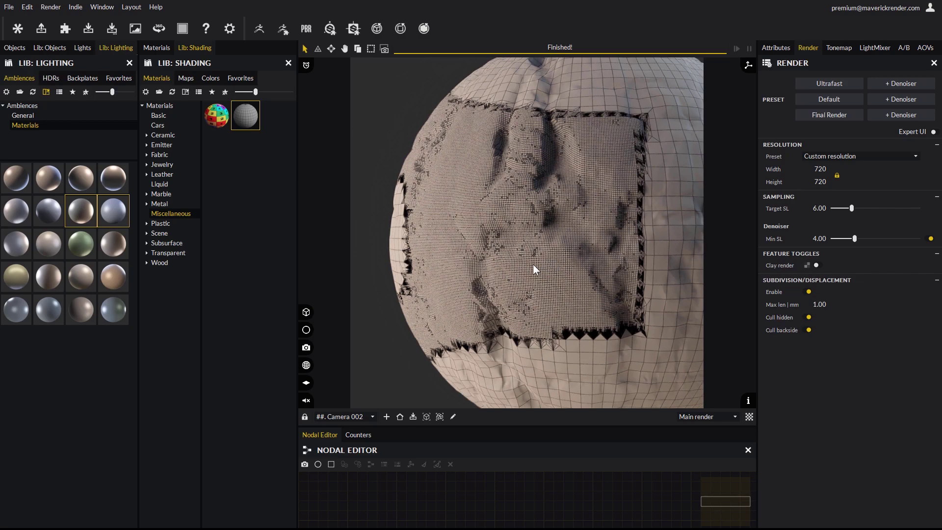
# Step: Switch the view to Camera 01 and turn Clay render off
pyautogui.click(399, 418)
pyautogui.click(352, 416)
pyautogui.click(349, 426)
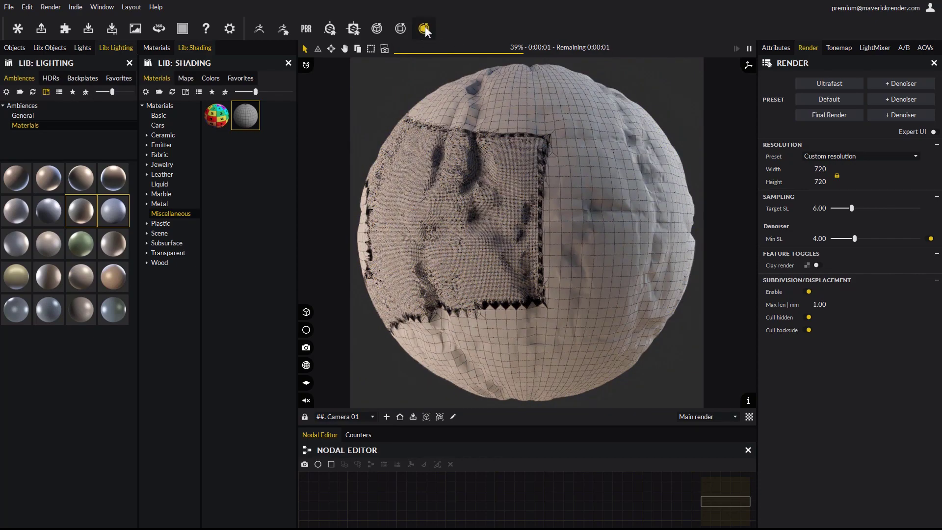
pyautogui.press('w')
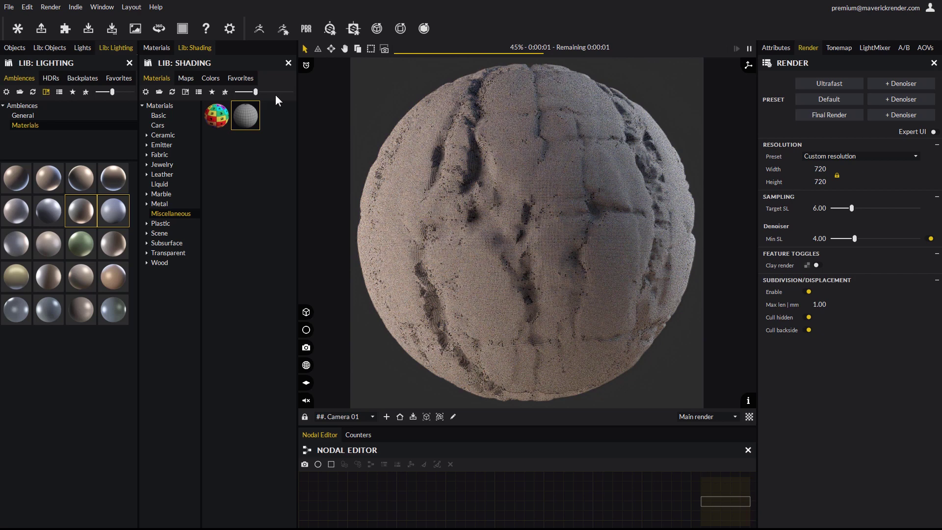
# Step: Apply desert_cliff_eroded to the sphere and uncheck Cull backside
pyautogui.click(162, 48)
pyautogui.moveTo(202, 140); pyautogui.dragTo(432, 206)
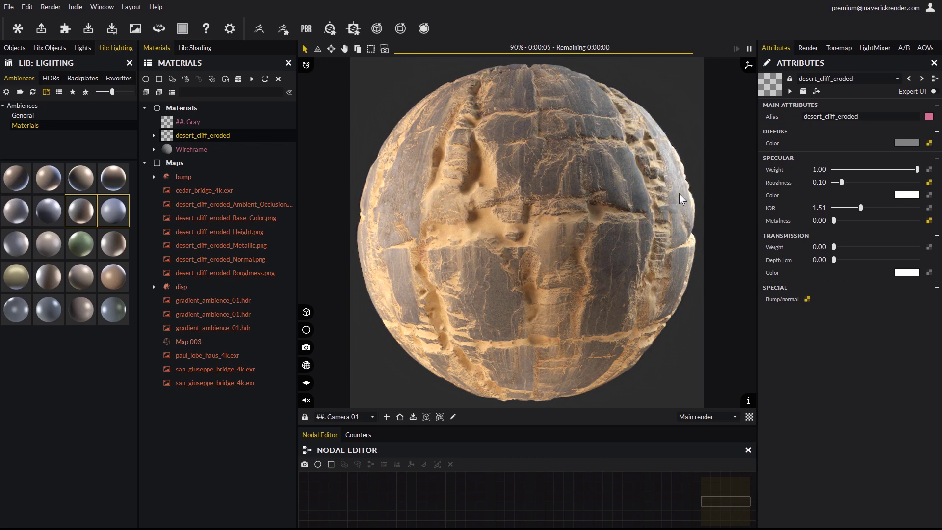
pyautogui.click(809, 48)
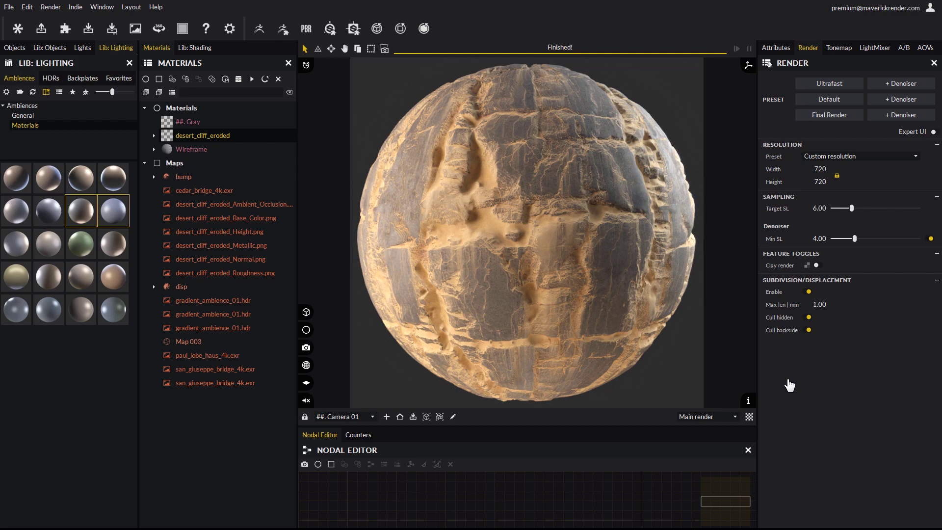
pyautogui.click(809, 330)
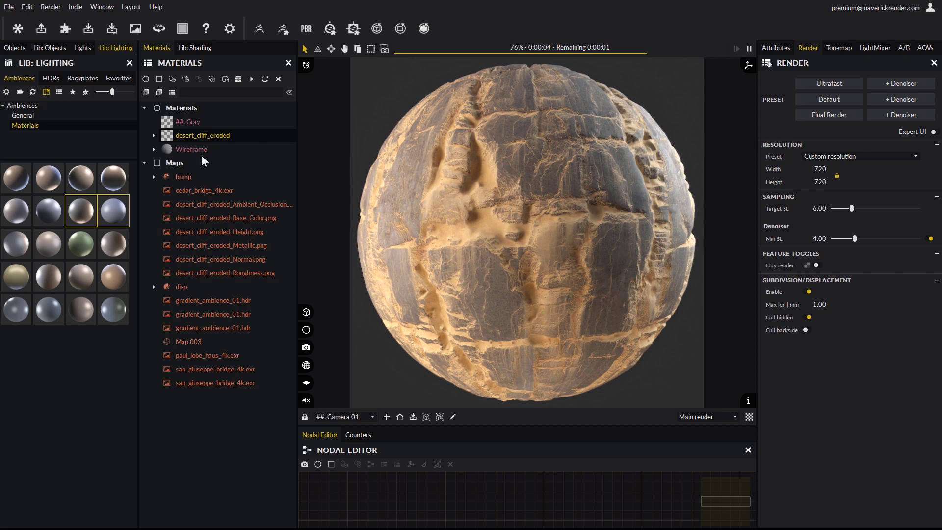
pyautogui.click(158, 30)
pyautogui.moveTo(357, 126); pyautogui.dragTo(149, 104)
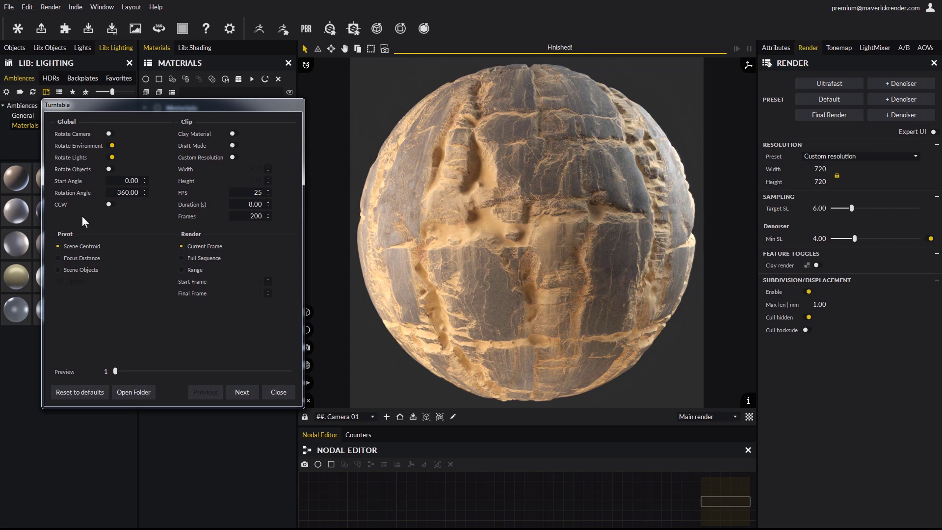
pyautogui.click(110, 146)
pyautogui.click(110, 168)
pyautogui.moveTo(128, 374); pyautogui.dragTo(99, 338)
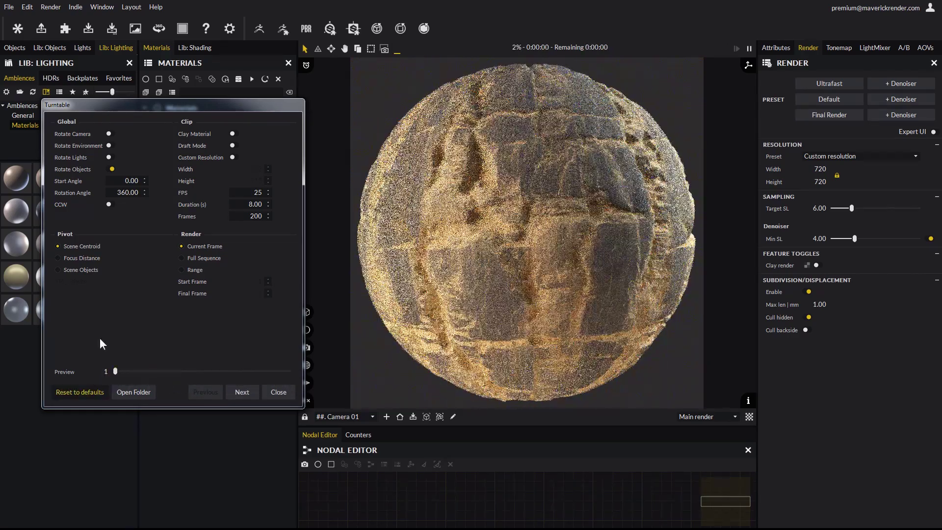
pyautogui.click(110, 146)
pyautogui.click(109, 158)
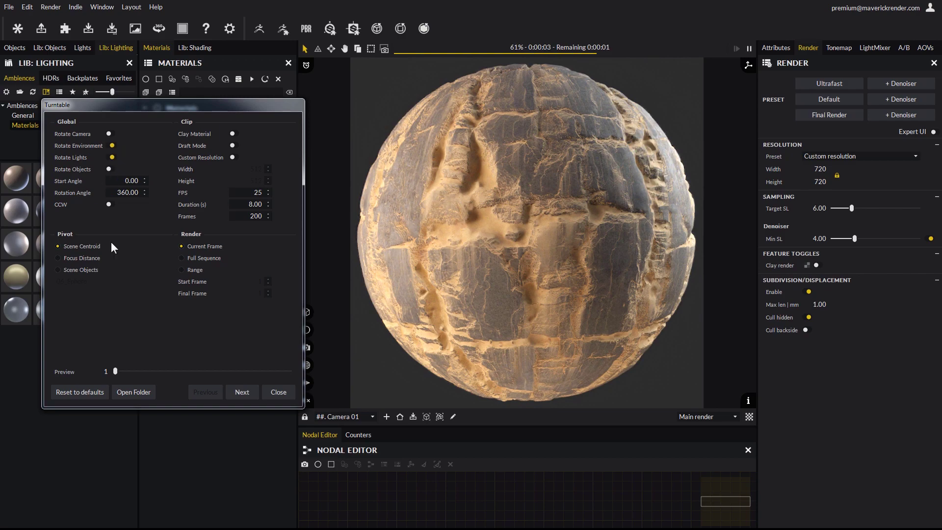
pyautogui.moveTo(116, 371); pyautogui.dragTo(296, 378)
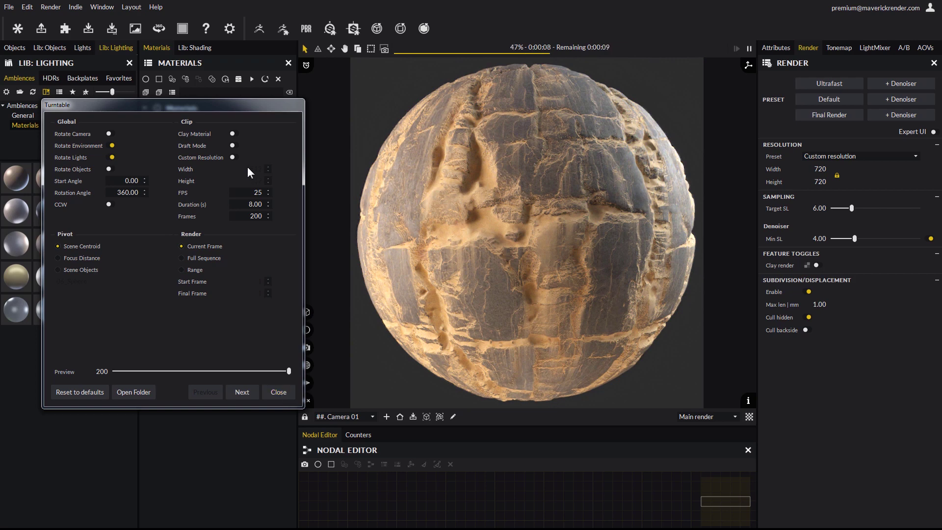
pyautogui.click(248, 393)
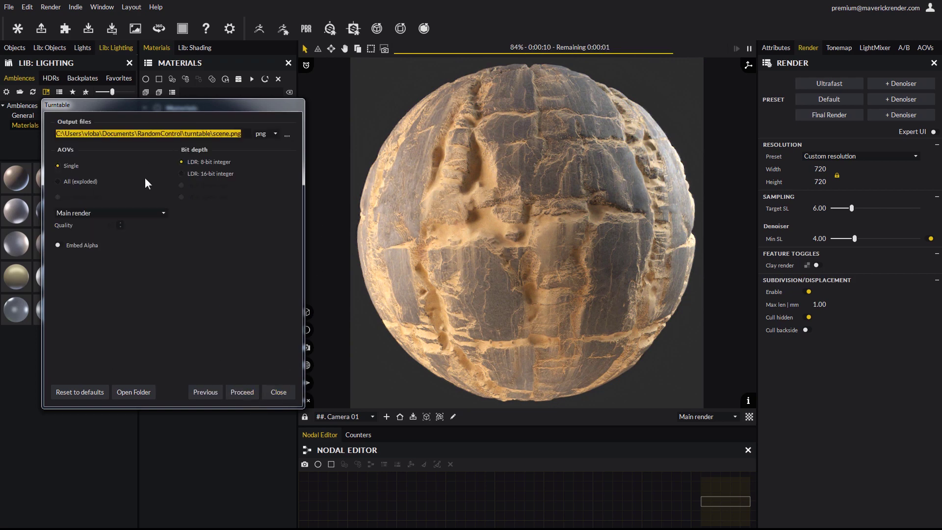
pyautogui.click(277, 392)
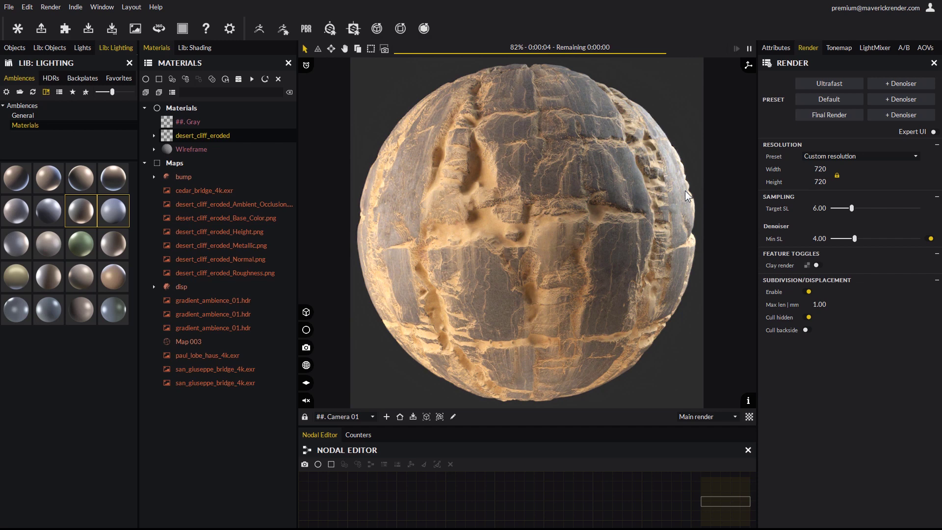
# Step: Import the inclined_lumber_tiles Substance material from its Base_Color texture without saving, accepting the default settings
pyautogui.click(355, 30)
pyautogui.click(534, 308)
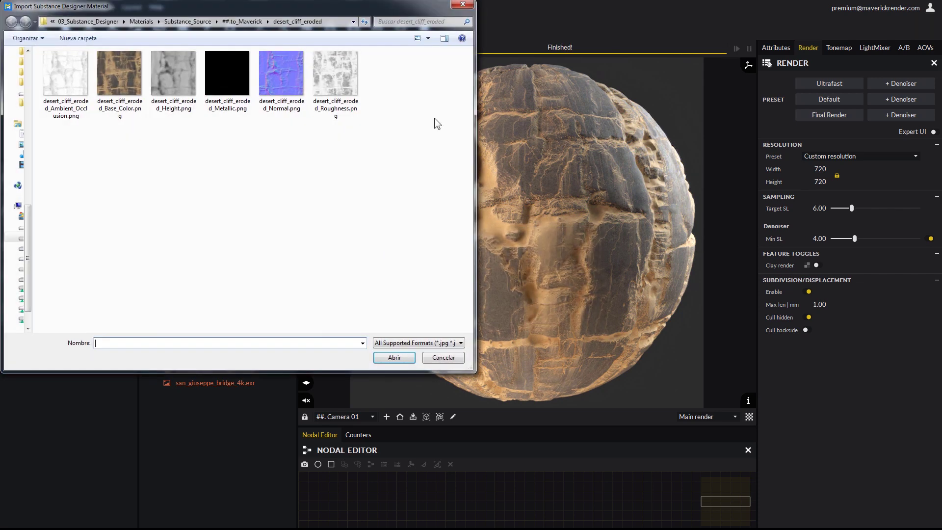
pyautogui.click(240, 21)
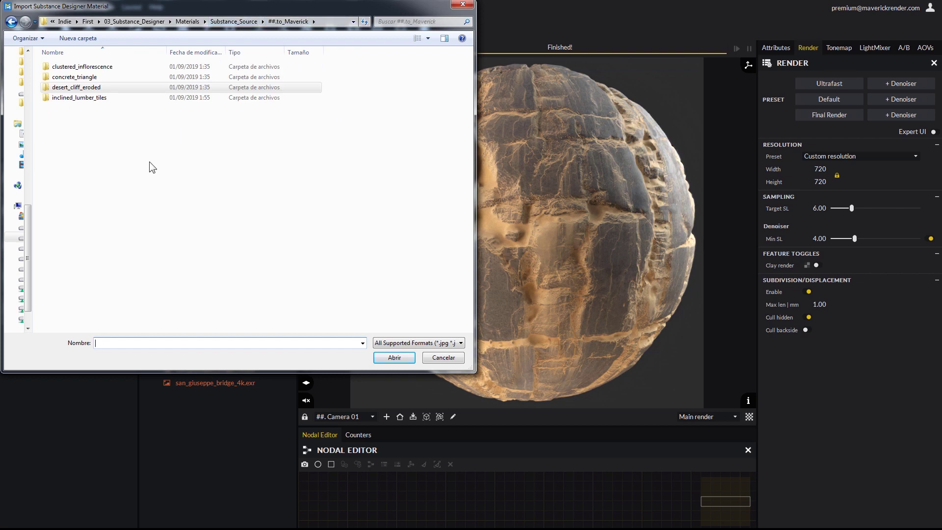
pyautogui.doubleClick(79, 97)
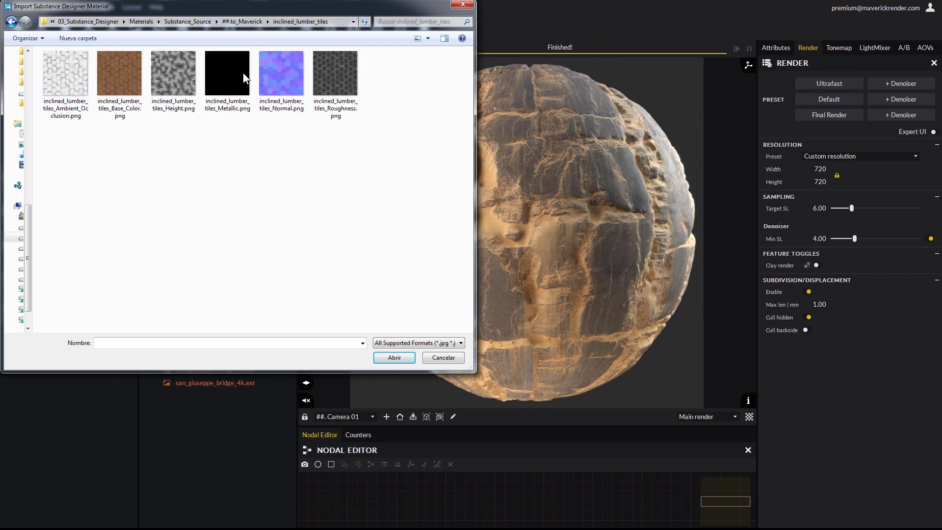
pyautogui.doubleClick(120, 74)
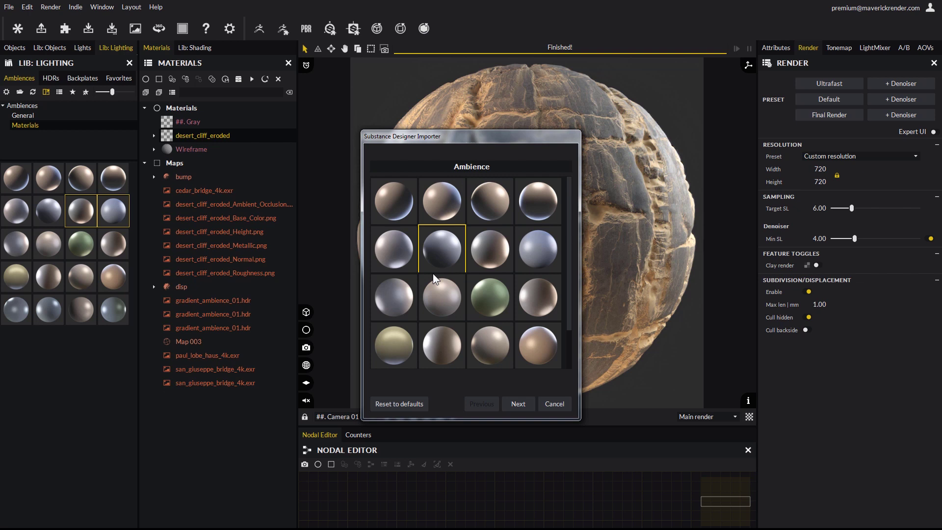
pyautogui.click(520, 402)
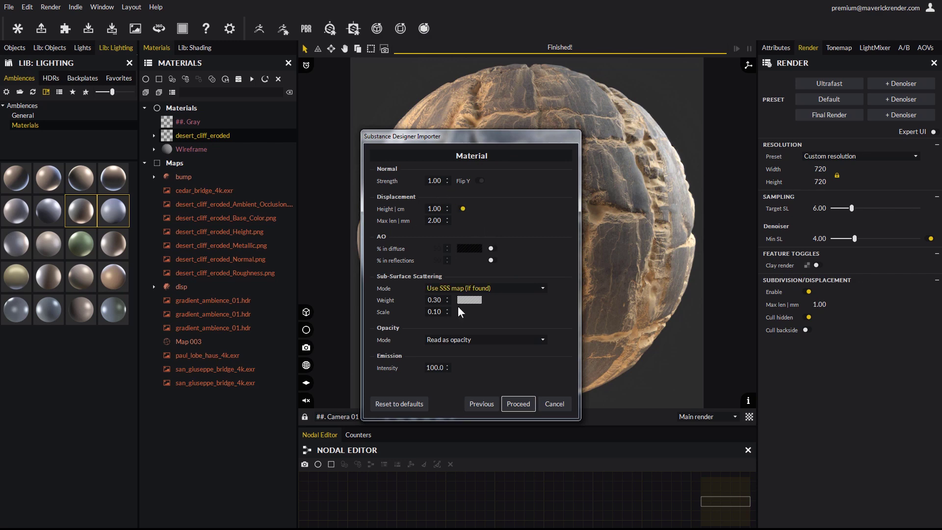
pyautogui.click(519, 404)
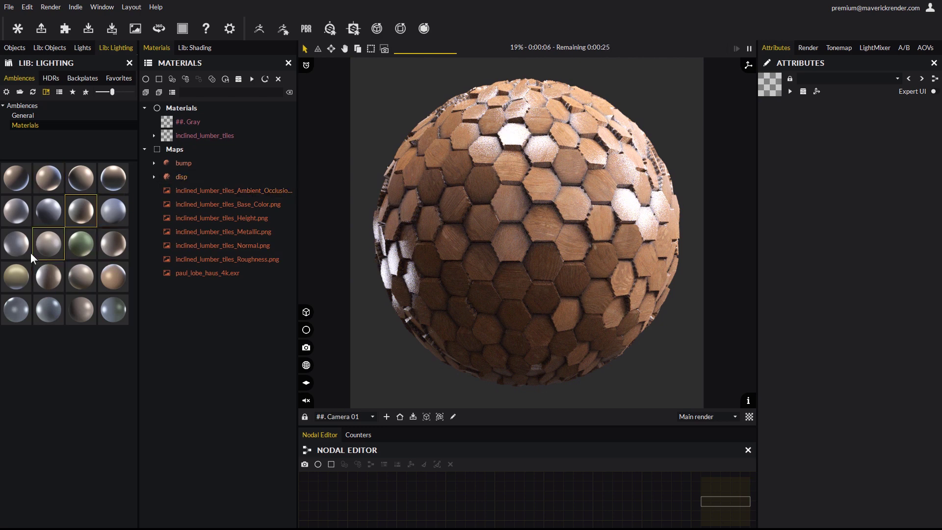
# Step: Try four different lighting ambiences, including gradients, on the hex-tile sphere
pyautogui.moveTo(30, 252); pyautogui.dragTo(463, 303)
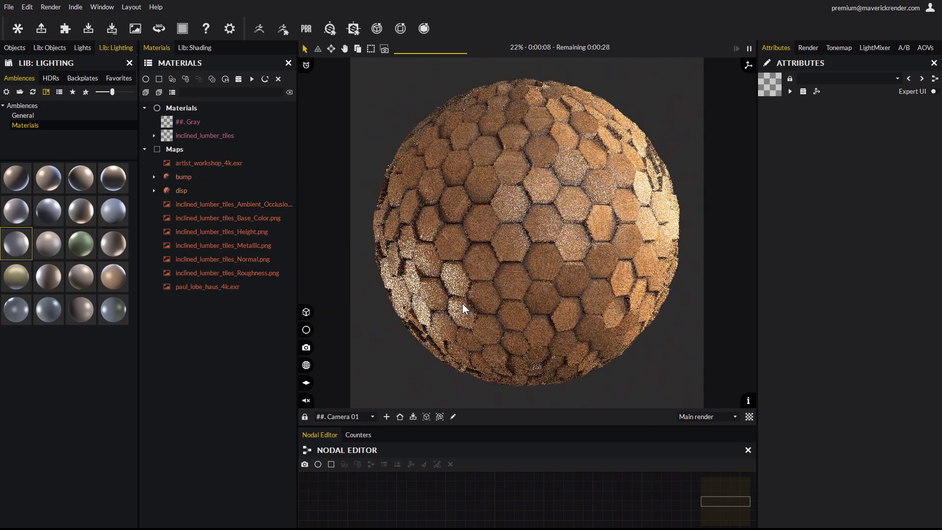
pyautogui.moveTo(74, 185); pyautogui.dragTo(474, 277)
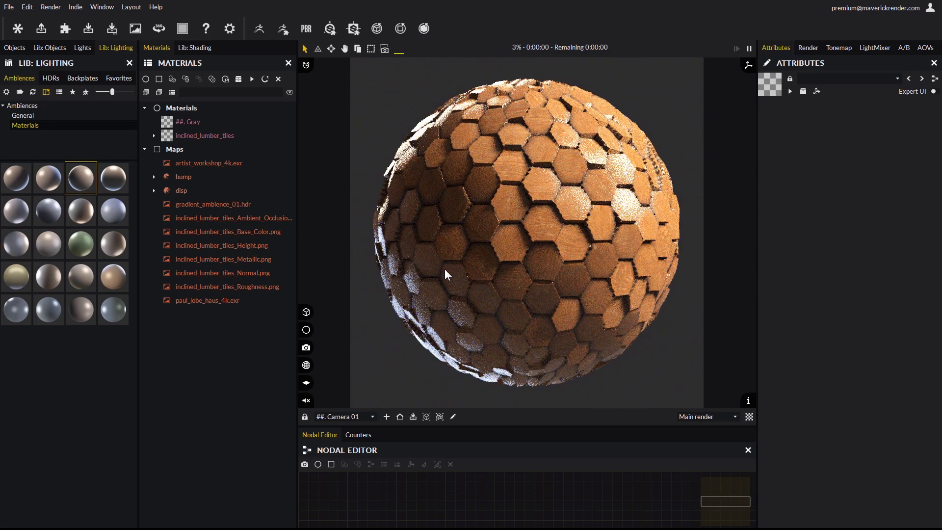
pyautogui.moveTo(107, 178); pyautogui.dragTo(538, 298)
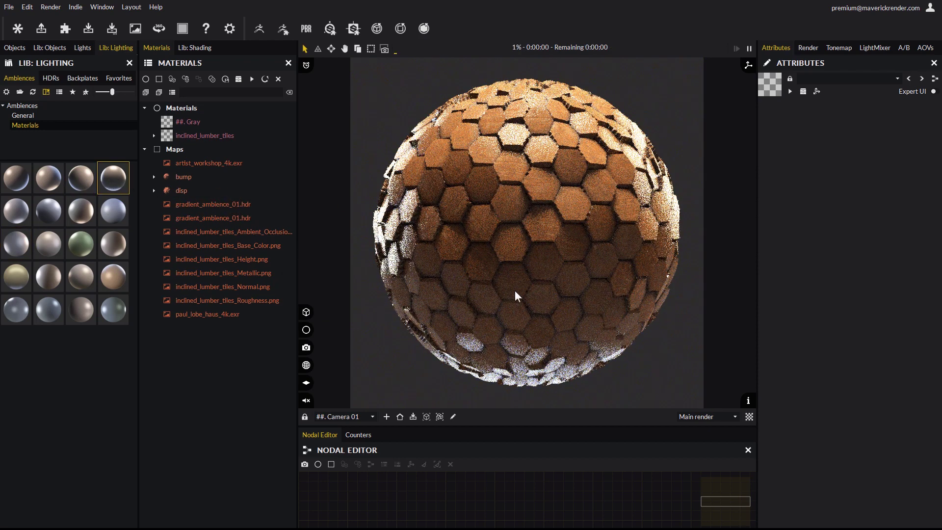
pyautogui.moveTo(49, 211); pyautogui.dragTo(487, 275)
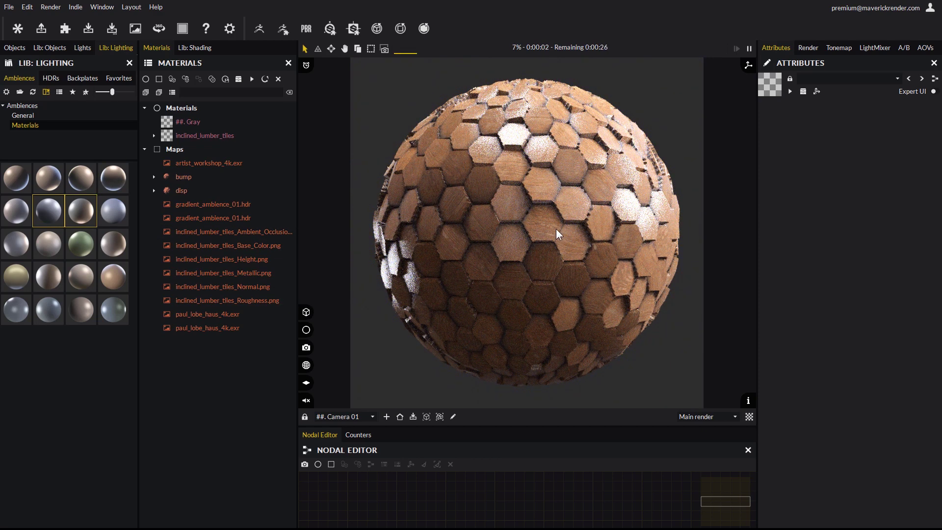
# Step: Switch to the Ultrafast + Denoiser render preset and move in close on the tiles
pyautogui.click(808, 48)
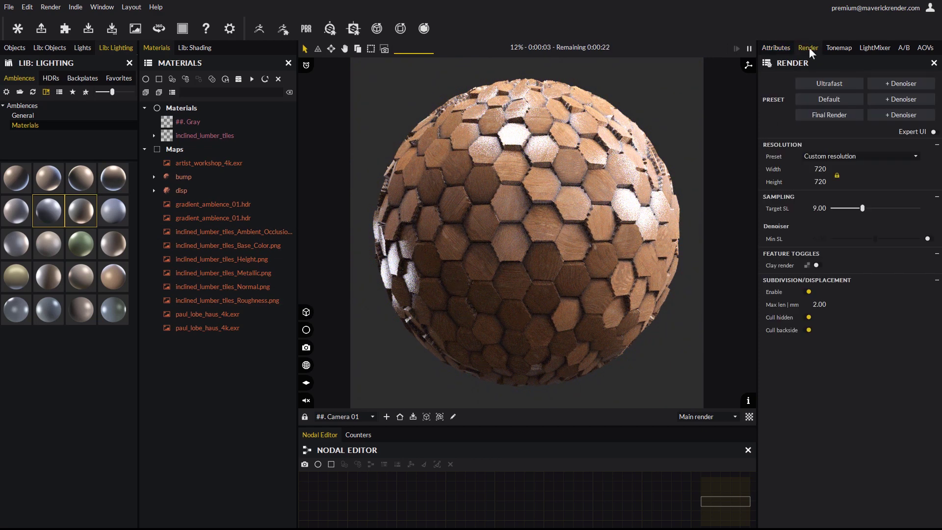
pyautogui.click(908, 83)
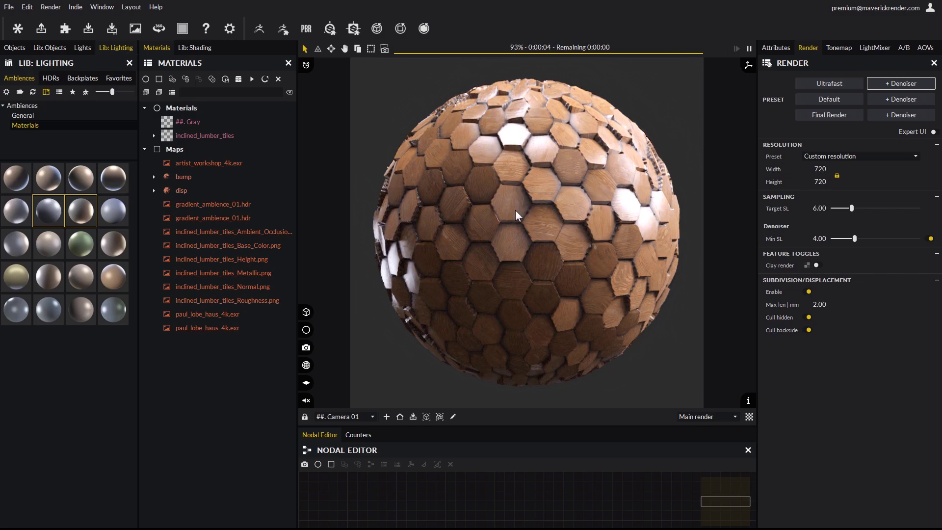
pyautogui.scroll(5, 515, 210)
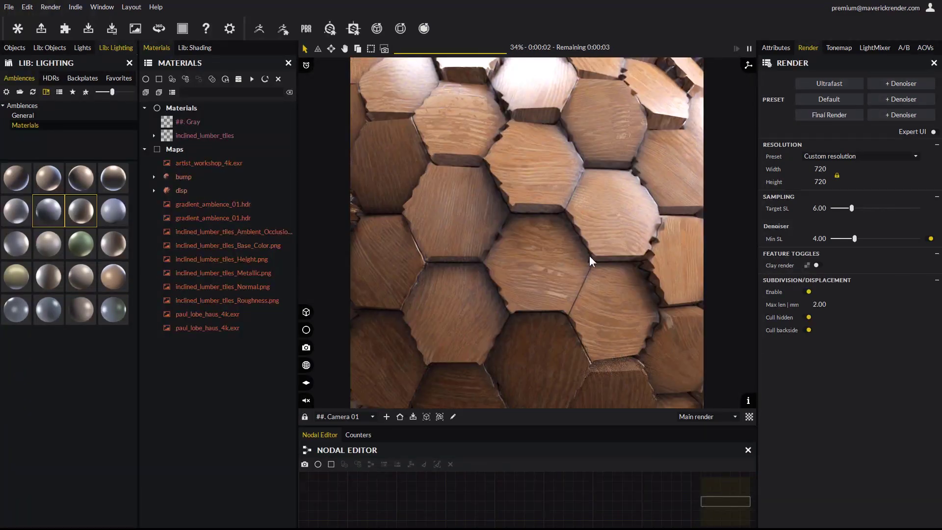
pyautogui.moveTo(548, 278); pyautogui.dragTo(531, 266)
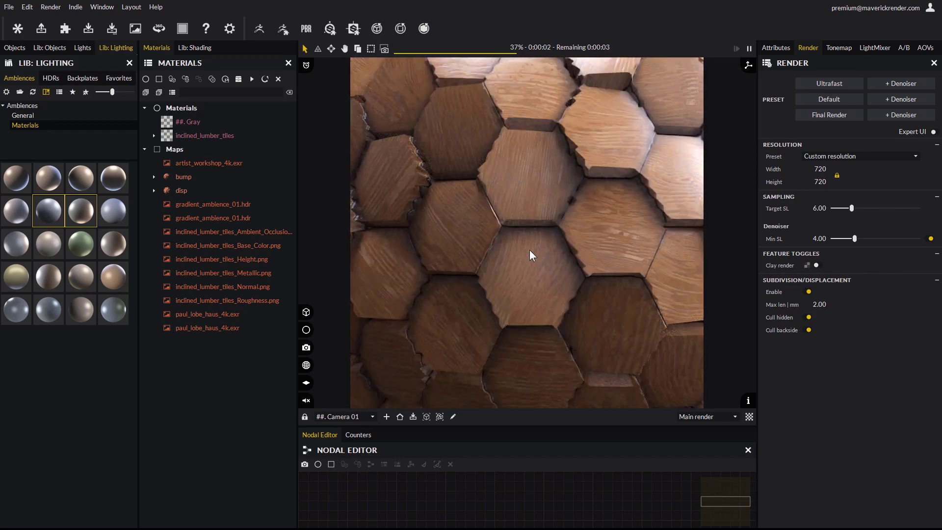
# Step: Apply the Wireframe material to the sphere and set subdivision Max len to 1 mm
pyautogui.click(199, 48)
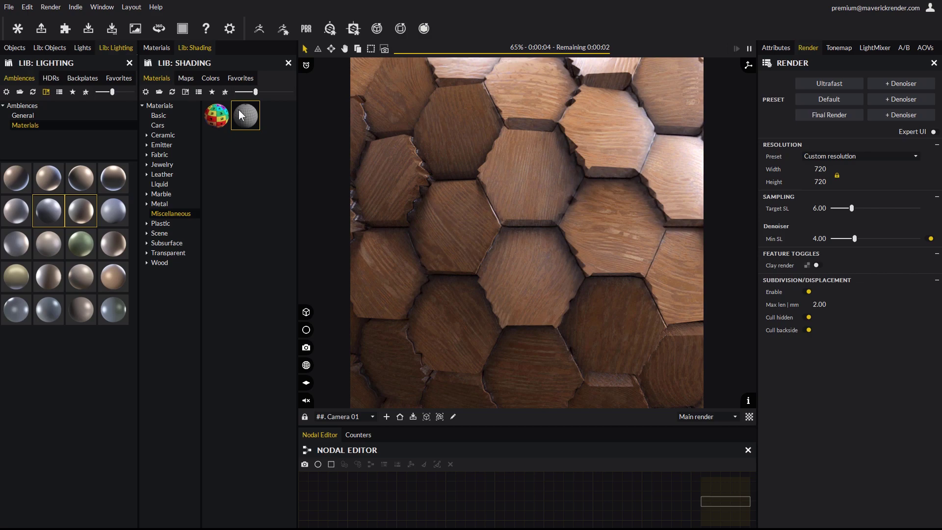
pyautogui.moveTo(239, 111)
pyautogui.mouseDown()
pyautogui.moveTo(555, 196)
pyautogui.moveTo(639, 247)
pyautogui.moveTo(546, 242)
pyautogui.moveTo(561, 227)
pyautogui.moveTo(563, 242)
pyautogui.mouseUp()
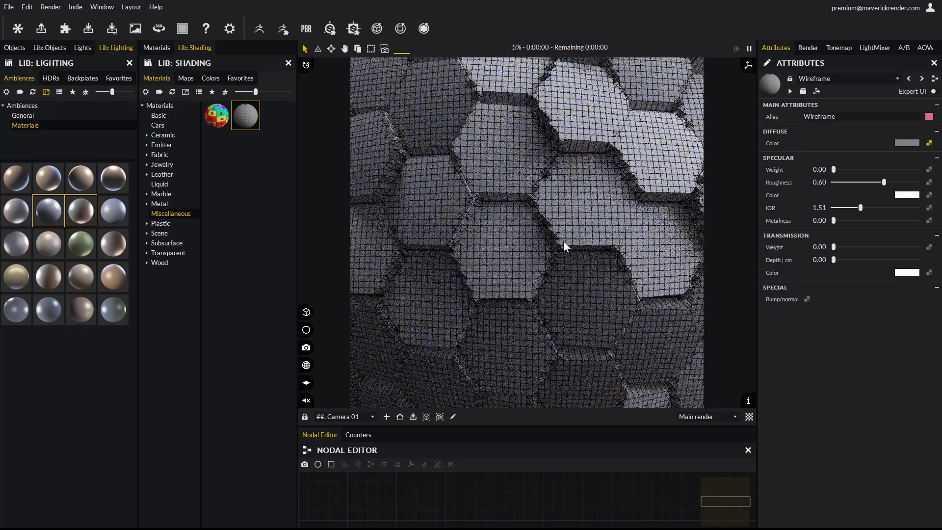
pyautogui.click(807, 48)
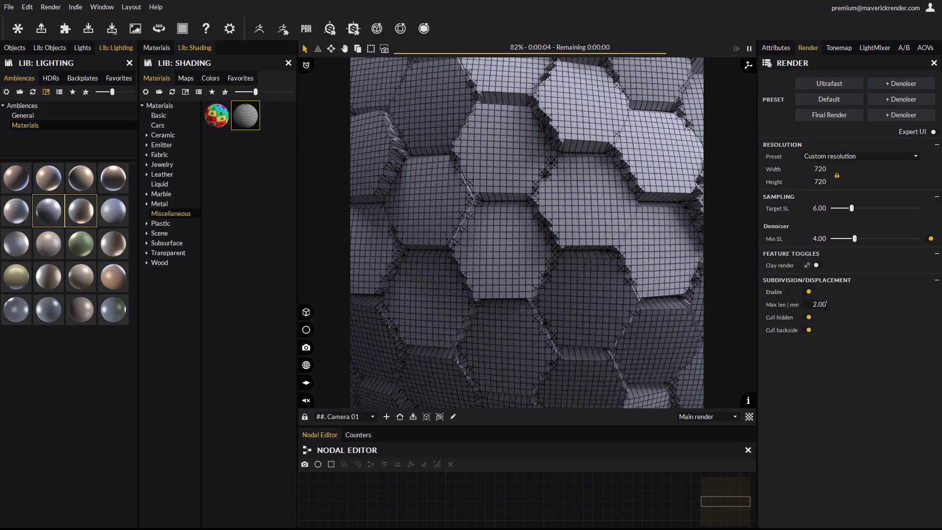
pyautogui.write('1')
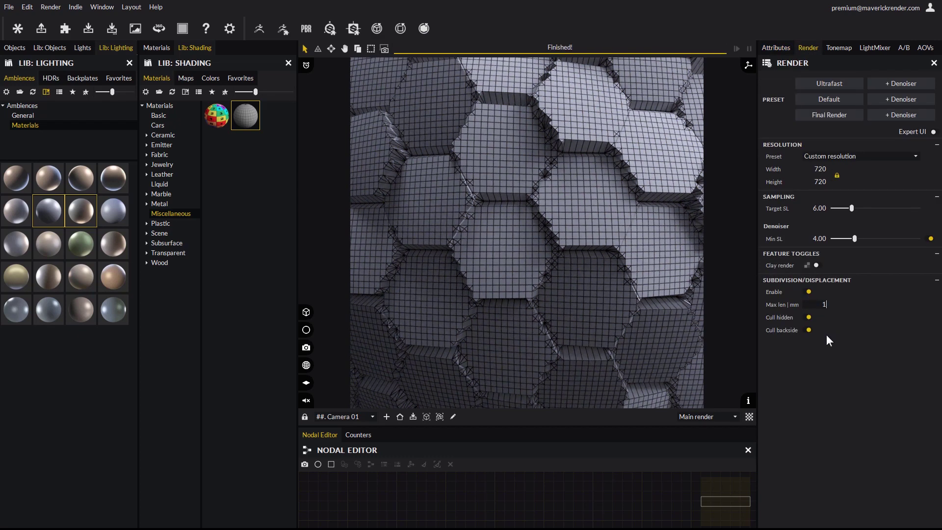
pyautogui.press('Return')
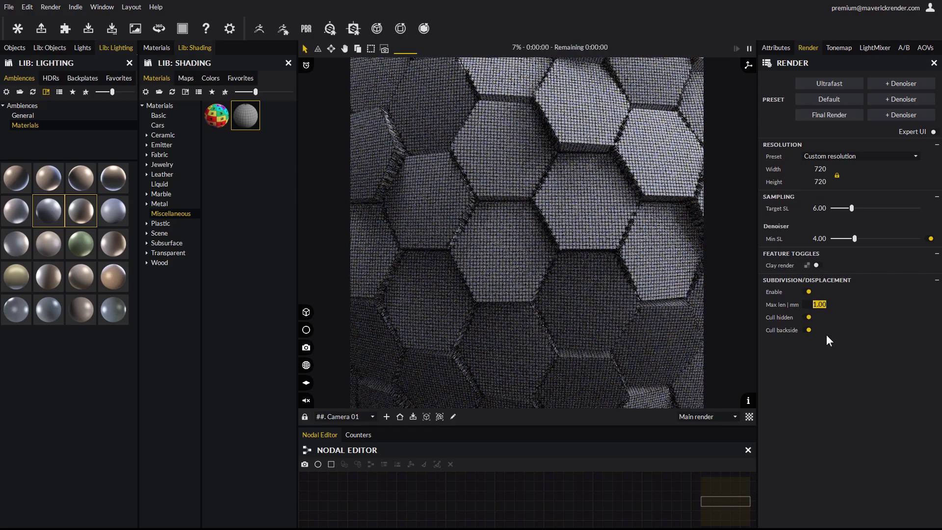
pyautogui.moveTo(502, 201); pyautogui.dragTo(567, 192)
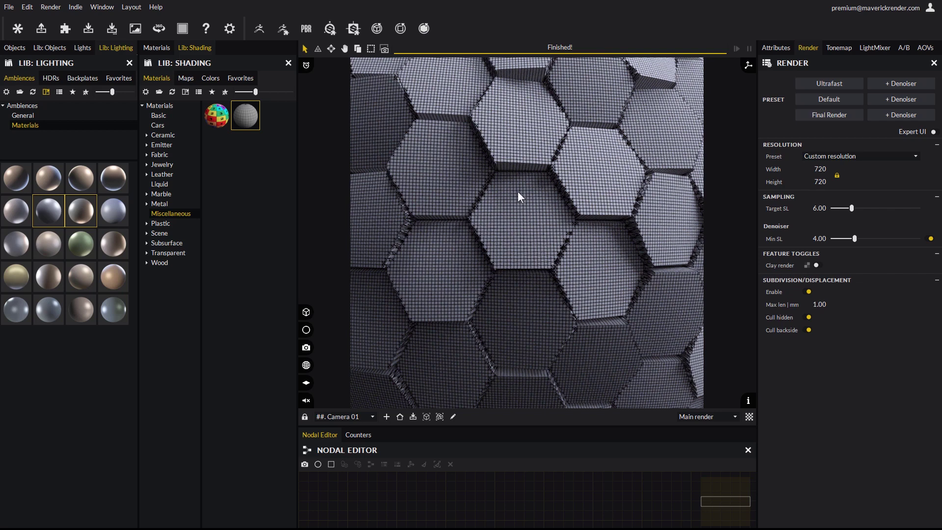
# Step: Make 06_Sphere's displacement adaptive in its attributes
pyautogui.click(488, 240)
pyautogui.click(306, 312)
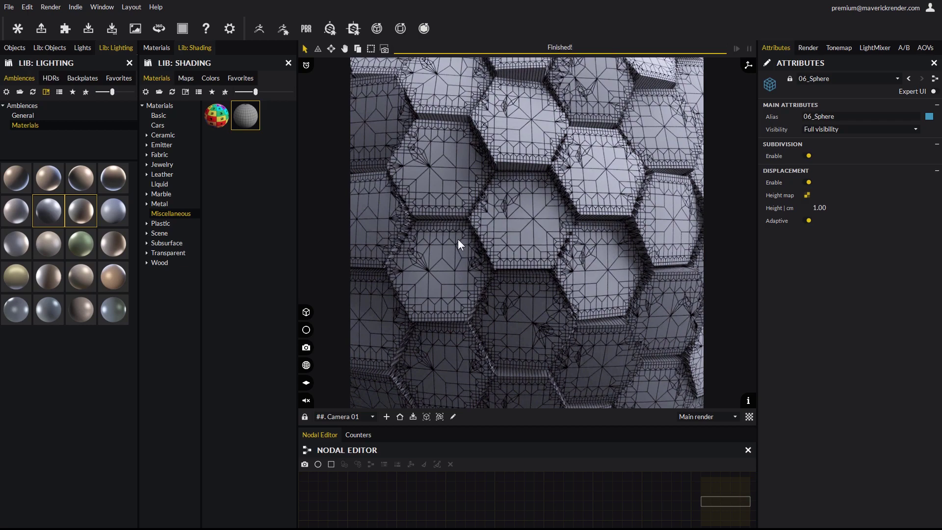
pyautogui.moveTo(458, 240); pyautogui.dragTo(545, 225)
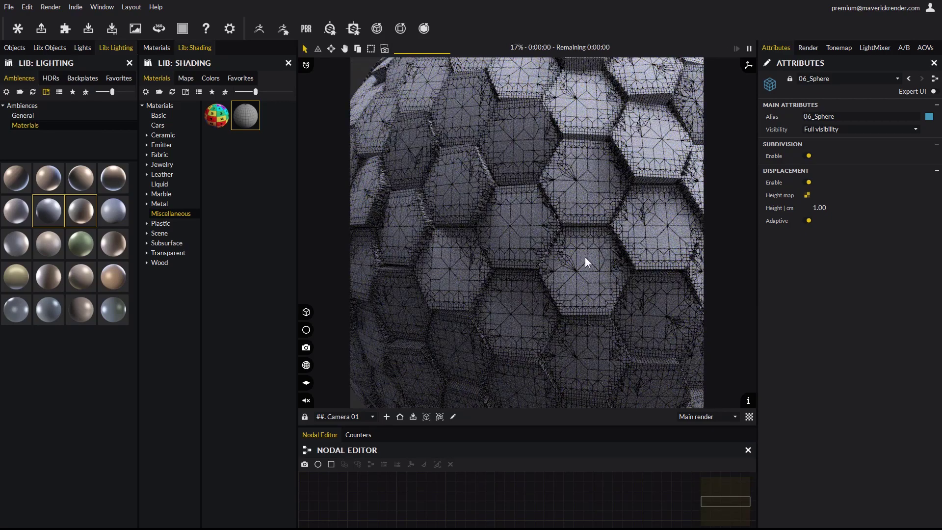
pyautogui.moveTo(585, 257); pyautogui.dragTo(604, 197)
# Step: Lower the subdivision max length to 0.6 mm
pyautogui.click(808, 48)
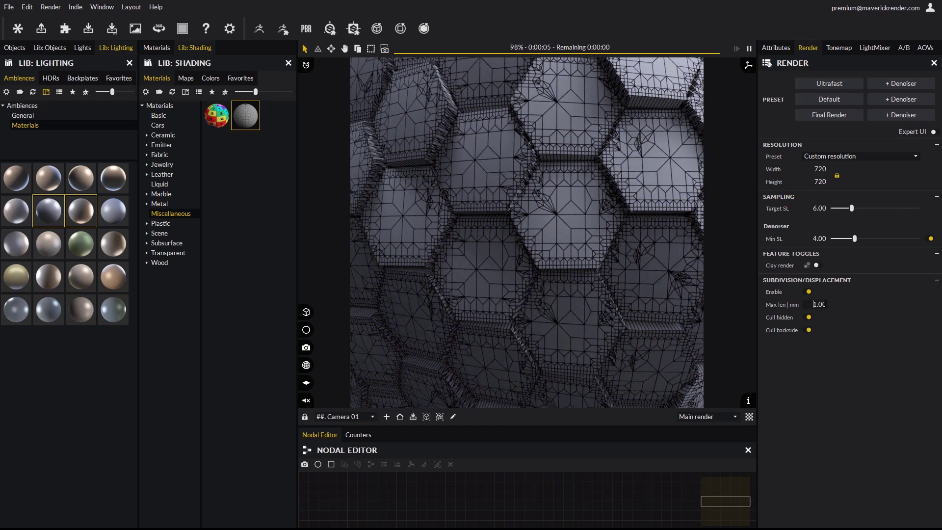
pyautogui.moveTo(813, 305); pyautogui.dragTo(853, 305)
pyautogui.write('0.')
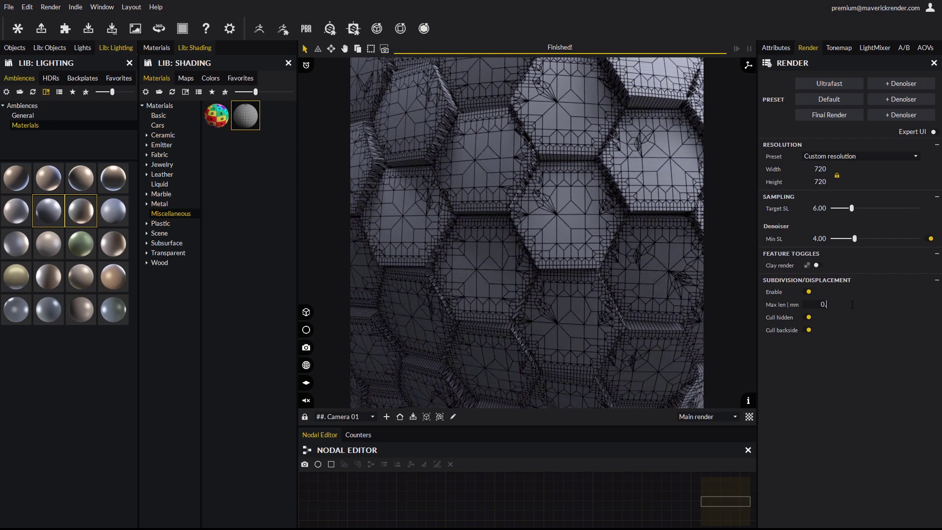
pyautogui.write('6')
pyautogui.press('Return')
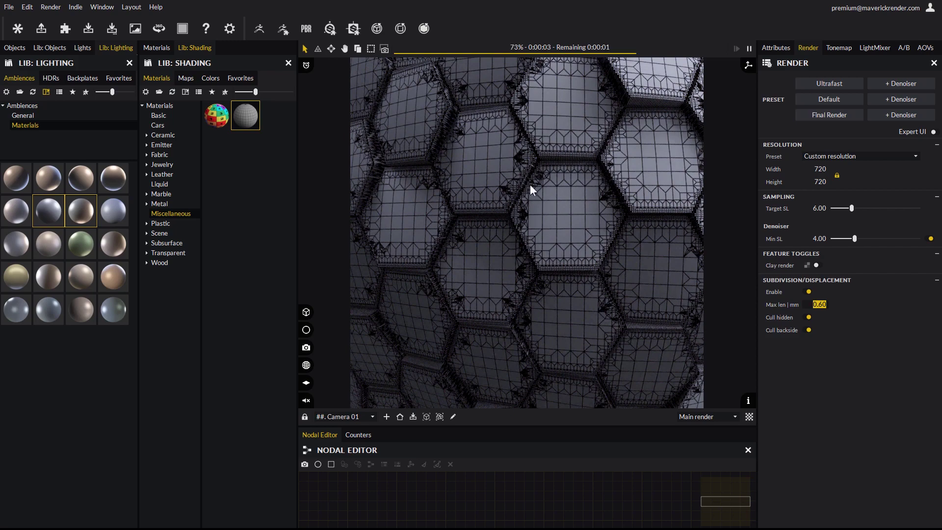
pyautogui.moveTo(531, 185); pyautogui.dragTo(528, 198)
pyautogui.click(155, 47)
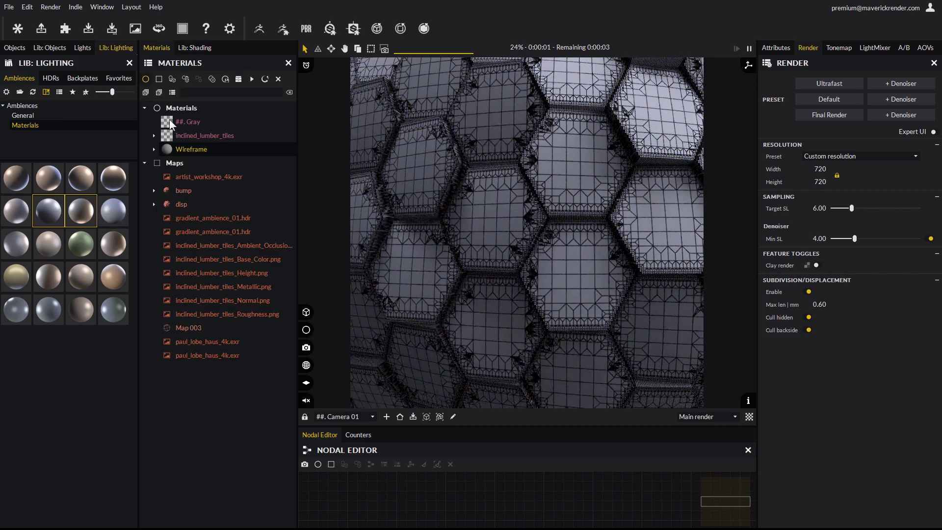
# Step: Reapply inclined_lumber_tiles to the sphere and orbit toward its edge
pyautogui.moveTo(194, 135); pyautogui.dragTo(519, 208)
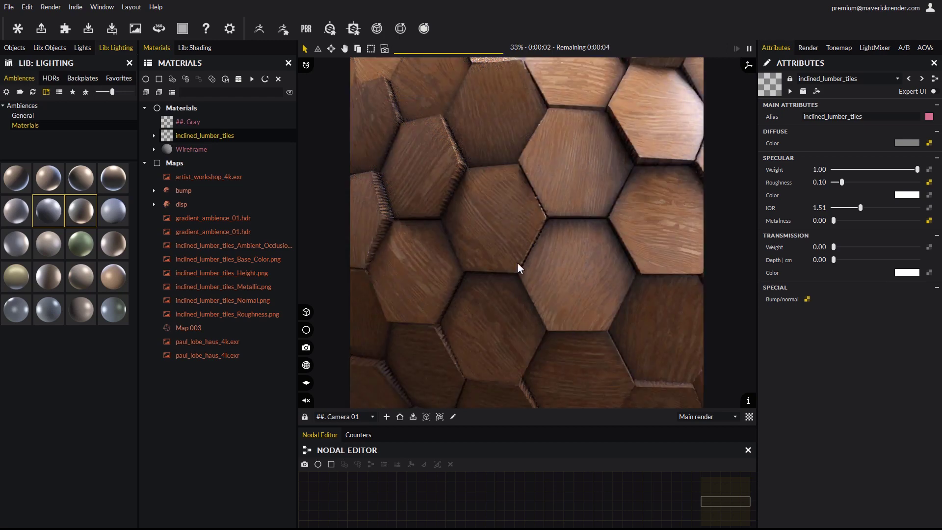
pyautogui.moveTo(447, 202); pyautogui.dragTo(467, 160)
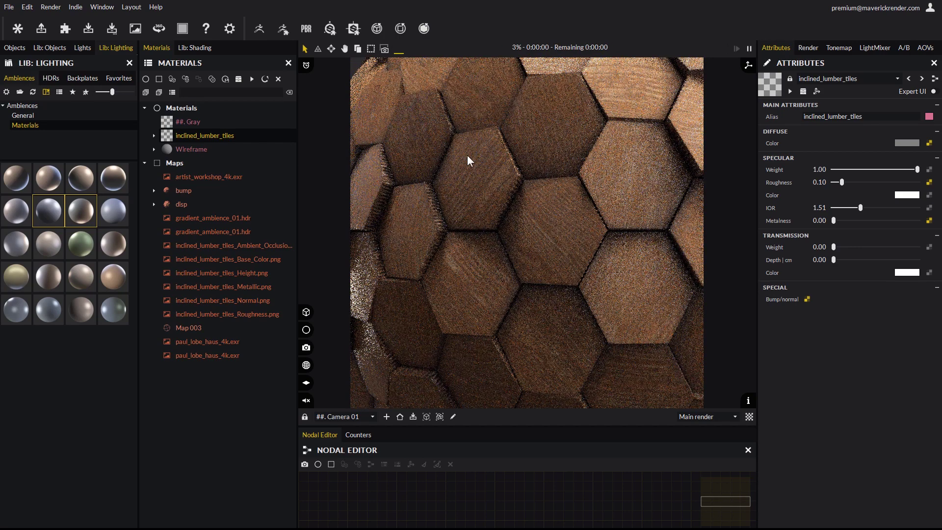
pyautogui.moveTo(624, 160); pyautogui.dragTo(609, 231)
pyautogui.moveTo(517, 212); pyautogui.dragTo(574, 270)
# Step: Refine the subdivision max length to 0.3 mm and view the tiles on the curve
pyautogui.click(805, 48)
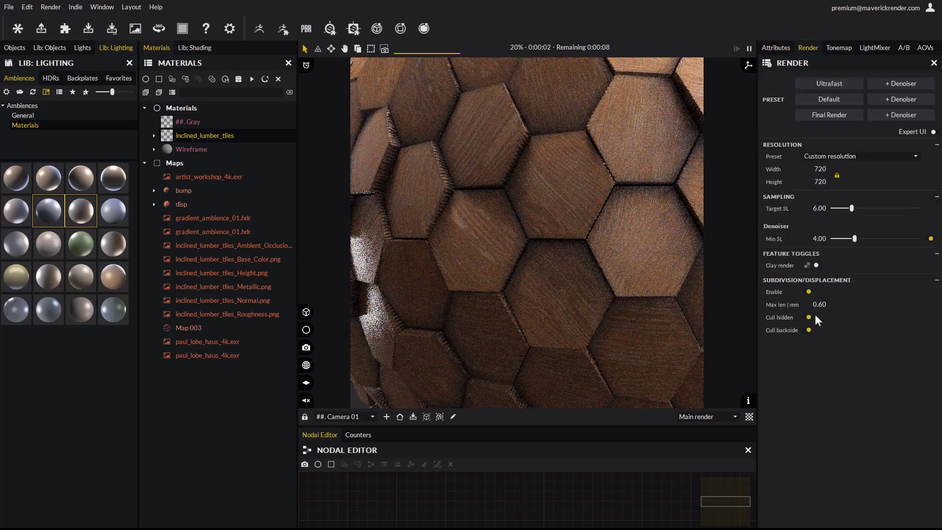
pyautogui.doubleClick(820, 305)
pyautogui.write('0.')
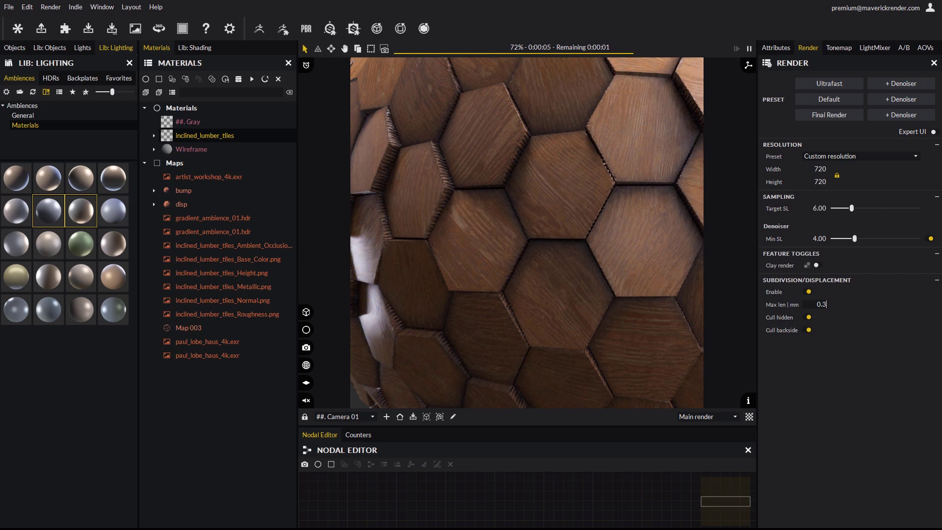
pyautogui.write('3')
pyautogui.press('Return')
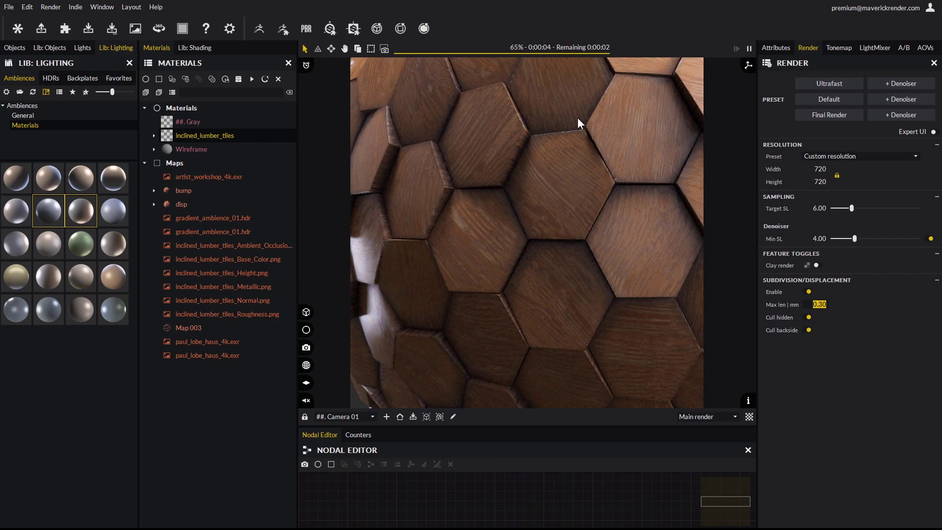
pyautogui.scroll(5, 555, 190)
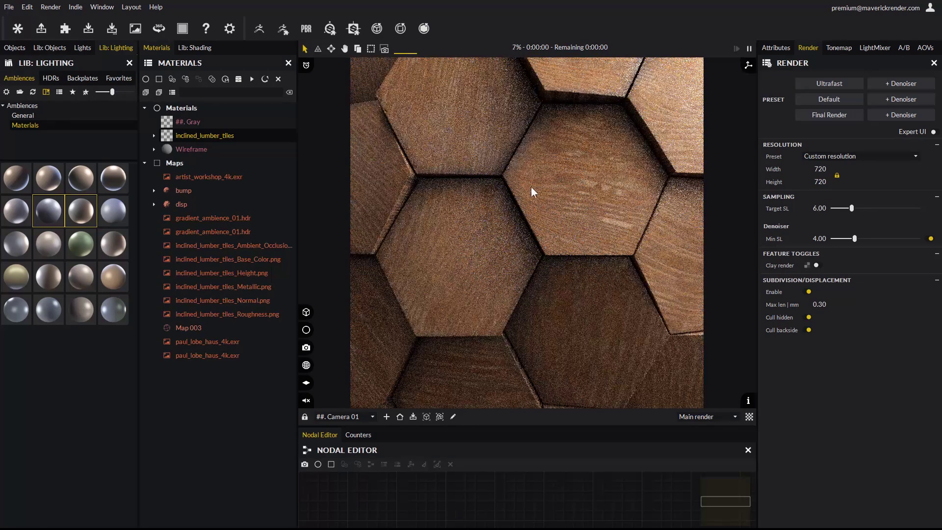
pyautogui.moveTo(556, 208); pyautogui.dragTo(534, 225)
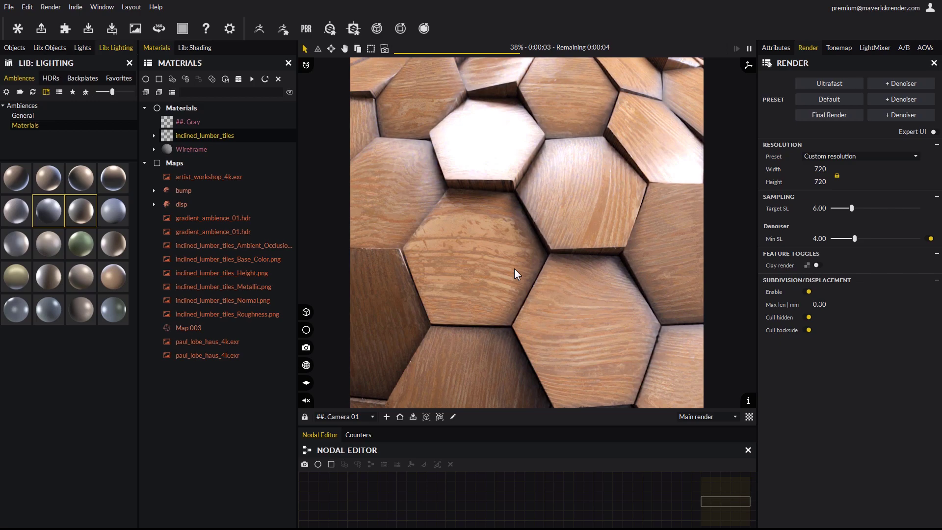
# Step: Reset the camera, check the mesh with Wireframe, then restore inclined_lumber_tiles
pyautogui.moveTo(514, 269); pyautogui.dragTo(519, 227)
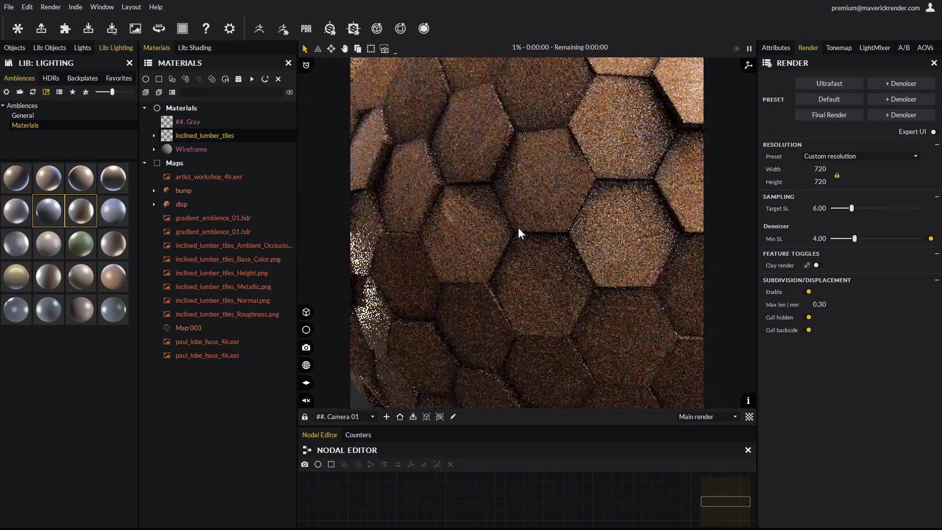
pyautogui.click(400, 417)
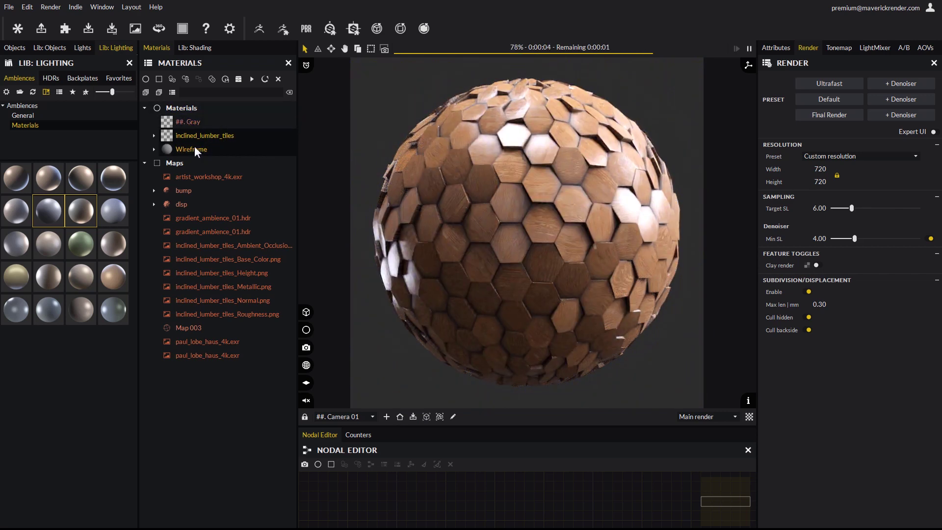
pyautogui.moveTo(189, 150); pyautogui.dragTo(545, 213)
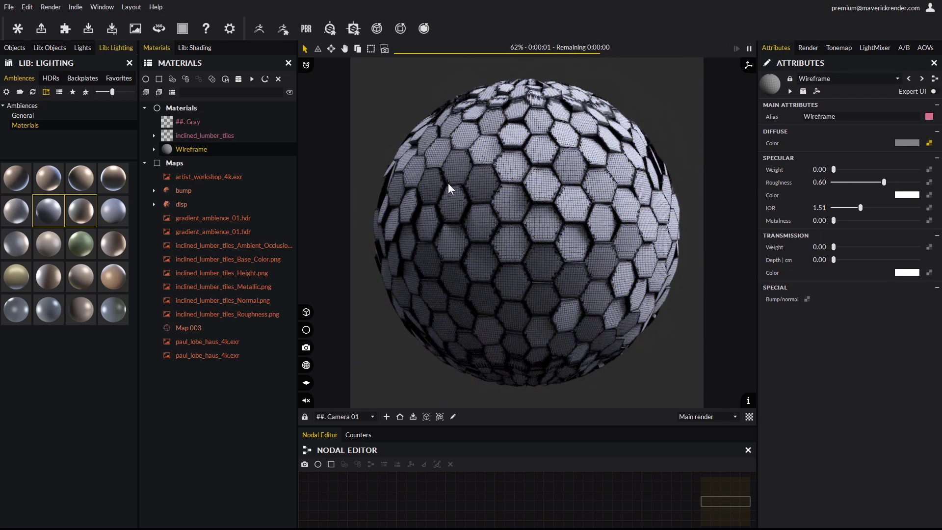
pyautogui.click(219, 132)
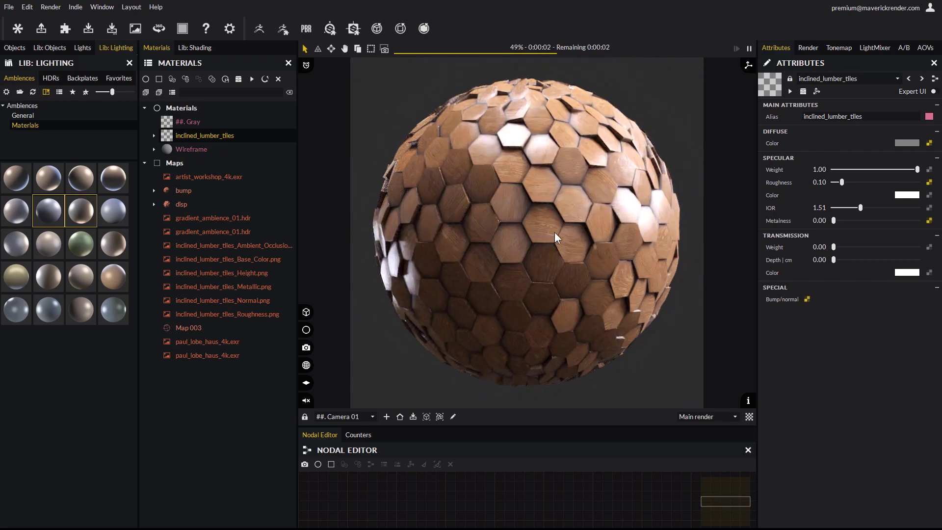
# Step: Zoom in close on the wooden hexagon tiles
pyautogui.scroll(8, 591, 231)
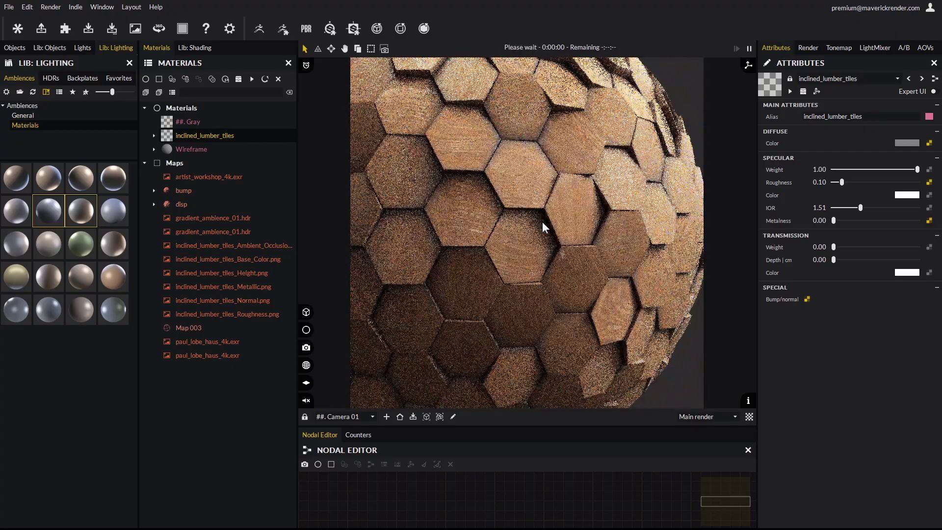
pyautogui.scroll(5, 534, 217)
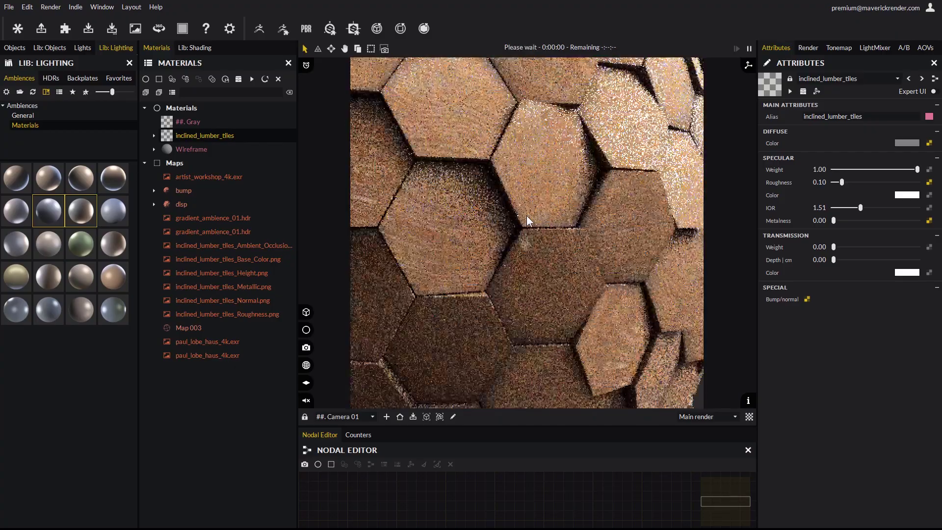
pyautogui.scroll(2, 529, 214)
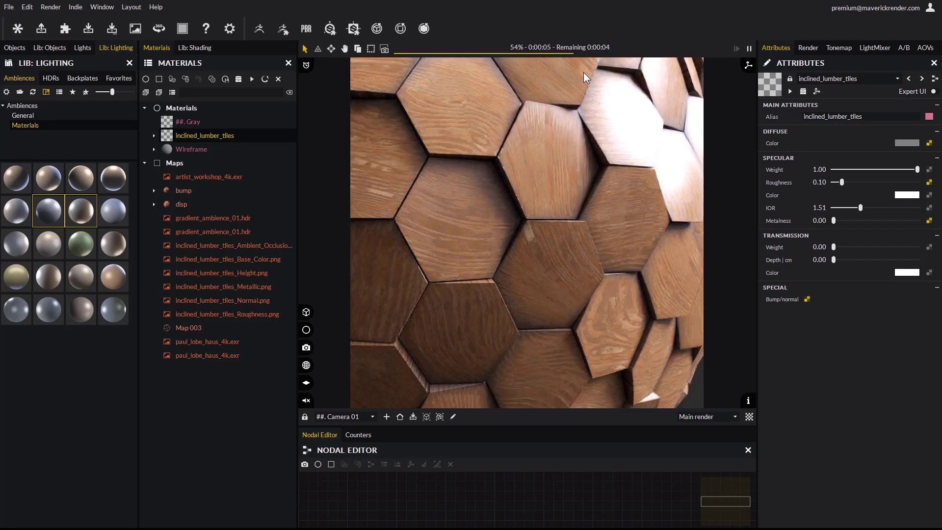
# Step: Add Camera 002 from this view, reload subdivision/displacement, and enable Cull backside
pyautogui.click(386, 416)
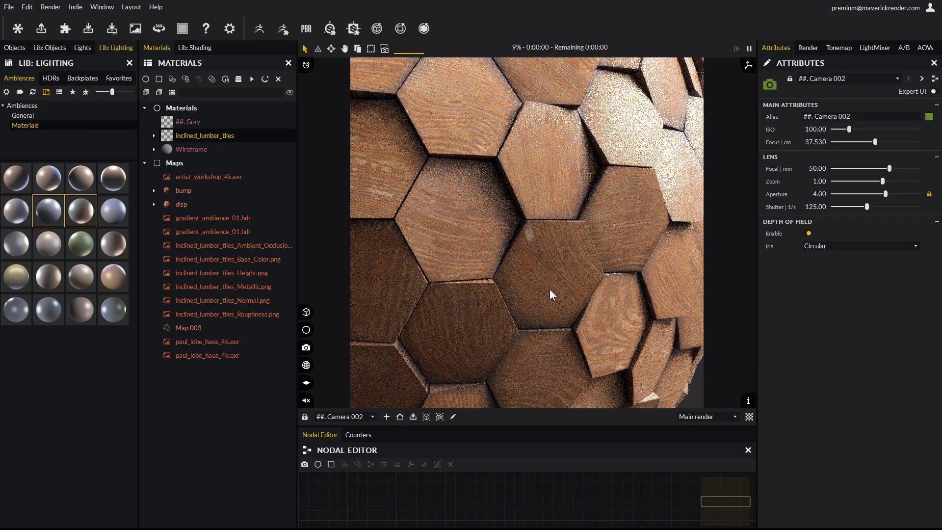
pyautogui.click(424, 29)
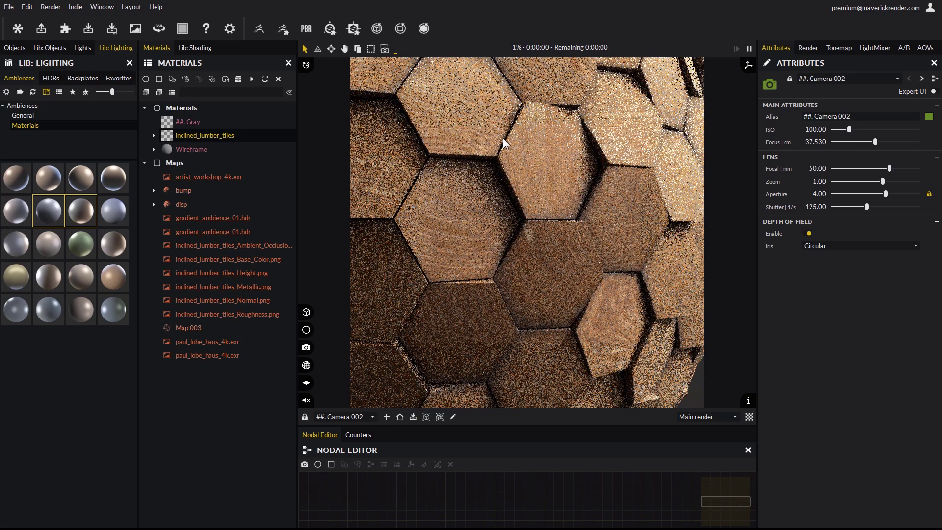
pyautogui.click(809, 48)
pyautogui.click(808, 328)
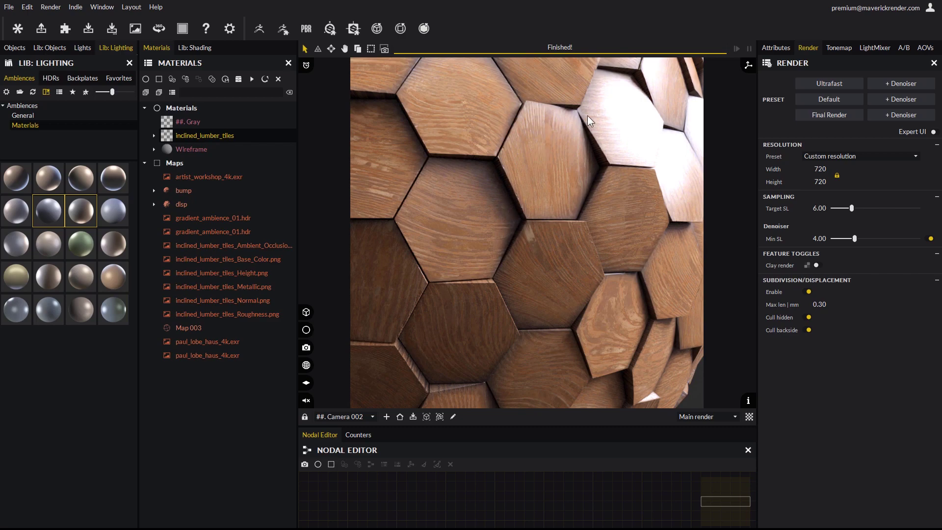
# Step: Inspect the refined mesh in Wireframe, return to Camera 002, and reapply inclined_lumber_tiles
pyautogui.moveTo(181, 151); pyautogui.dragTo(473, 192)
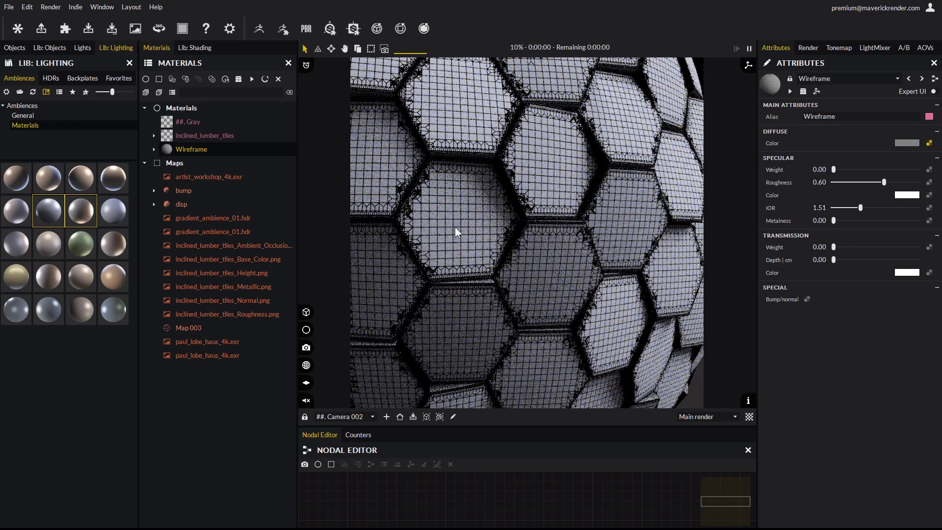
pyautogui.moveTo(447, 259); pyautogui.dragTo(495, 237)
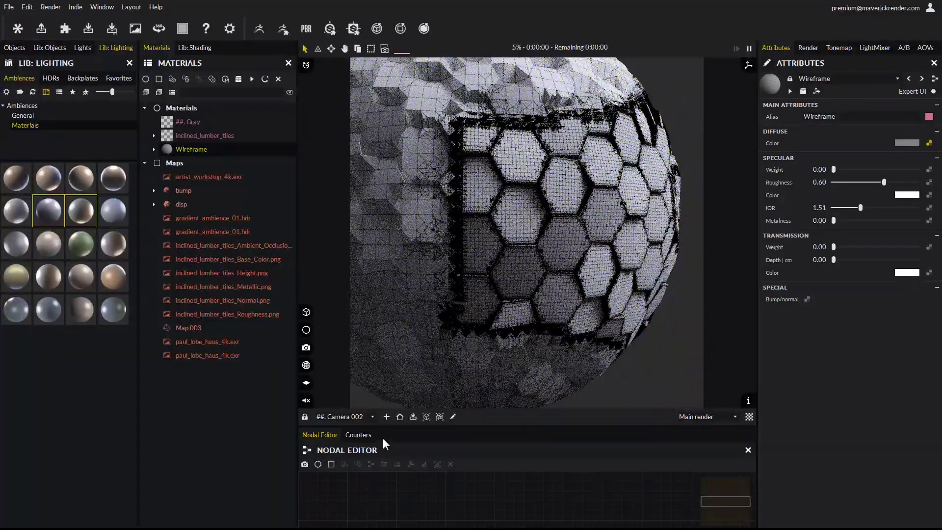
pyautogui.click(399, 417)
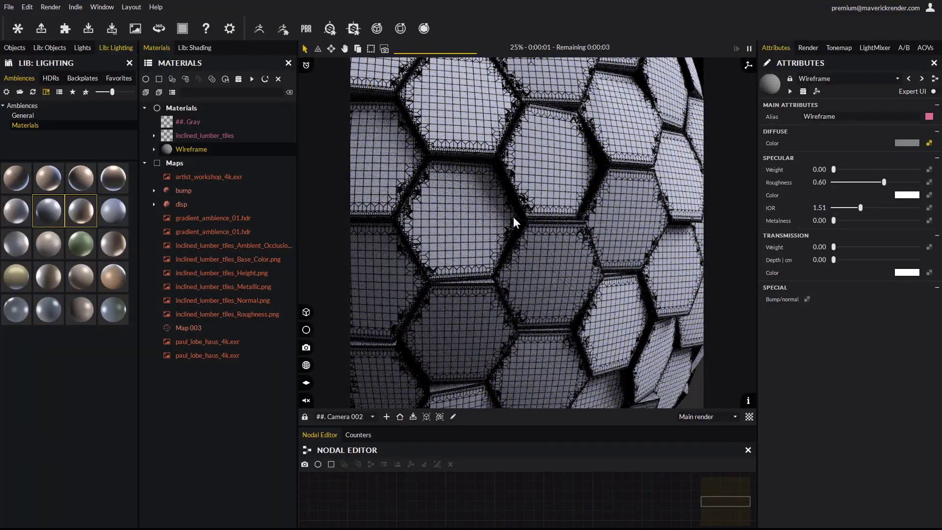
pyautogui.moveTo(213, 134); pyautogui.dragTo(596, 178)
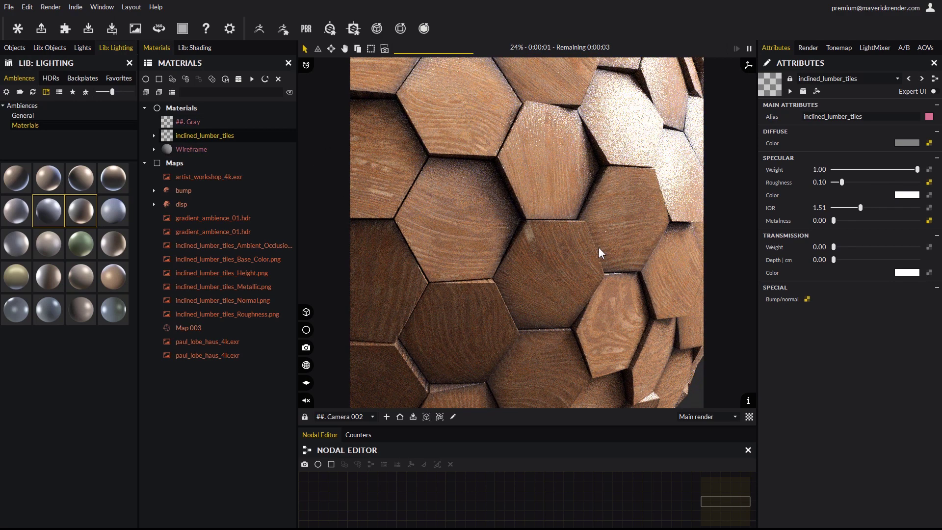
# Step: Enable depth of field focused on the central hexagon and set Camera 002's aperture to 5.55
pyautogui.rightClick(557, 184)
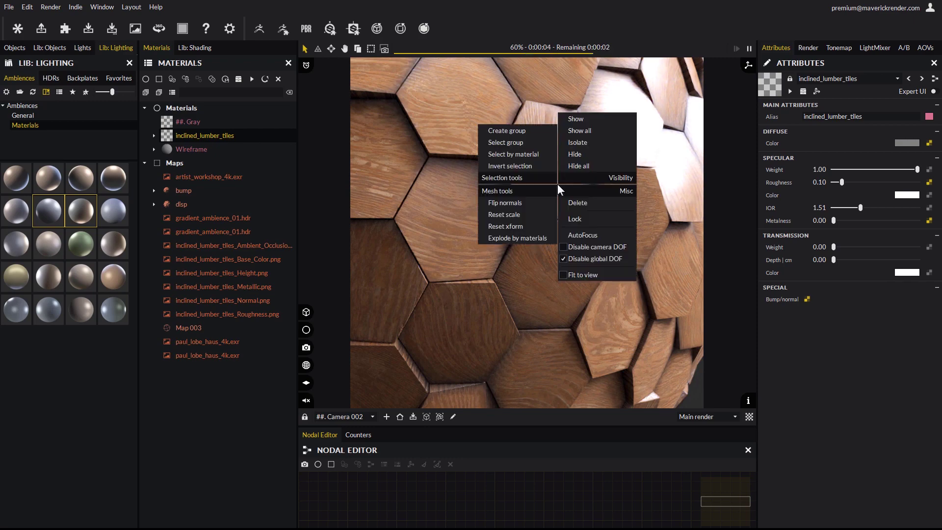
pyautogui.click(580, 260)
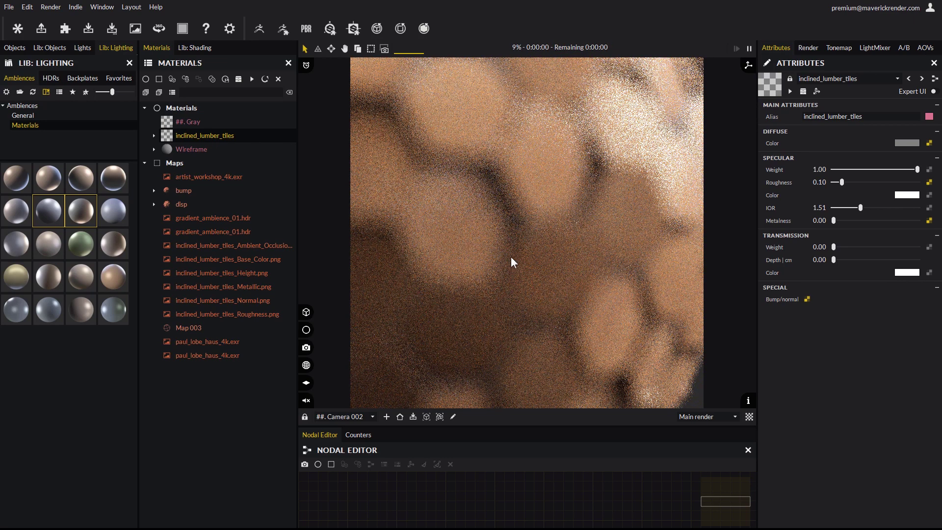
pyautogui.click(456, 237)
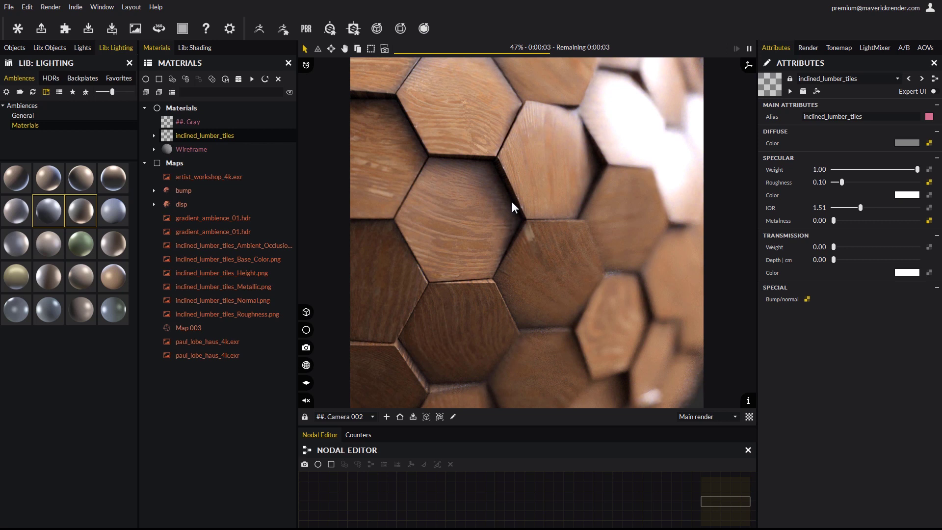
pyautogui.click(453, 417)
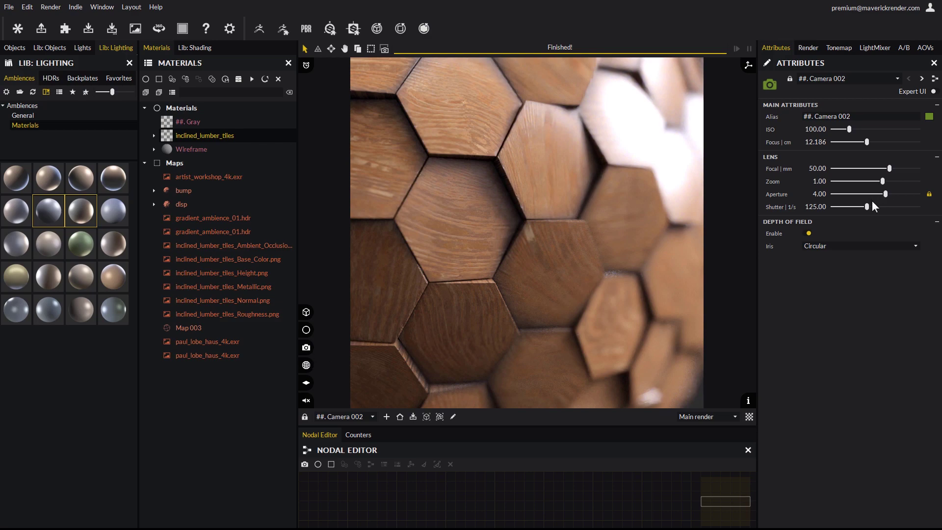
pyautogui.moveTo(886, 194); pyautogui.dragTo(888, 195)
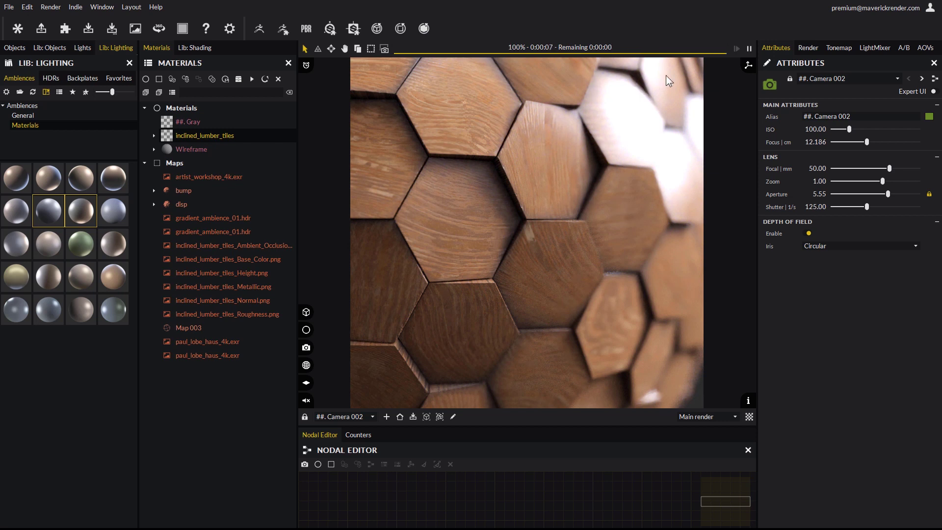
# Step: Enable the LightMixer, preview each light channel solo, and mute Channel 3
pyautogui.click(876, 47)
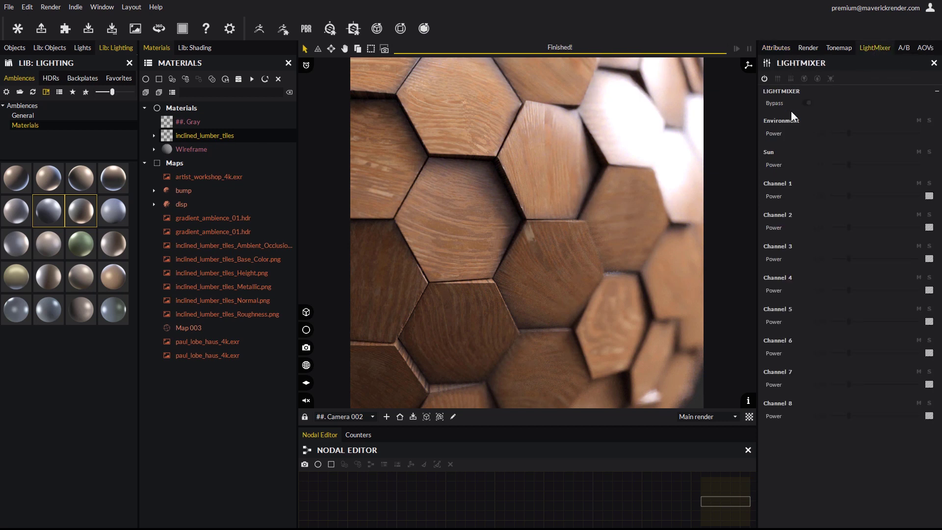
pyautogui.click(765, 79)
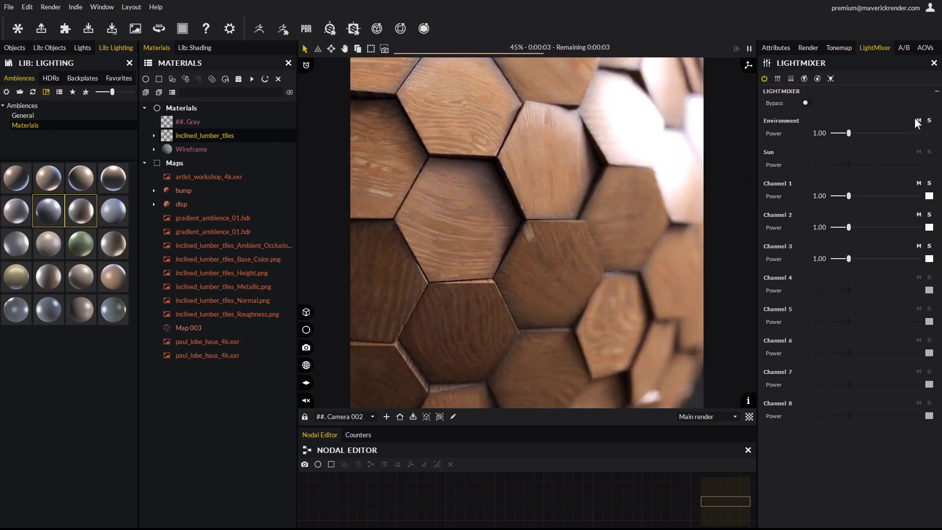
pyautogui.click(930, 121)
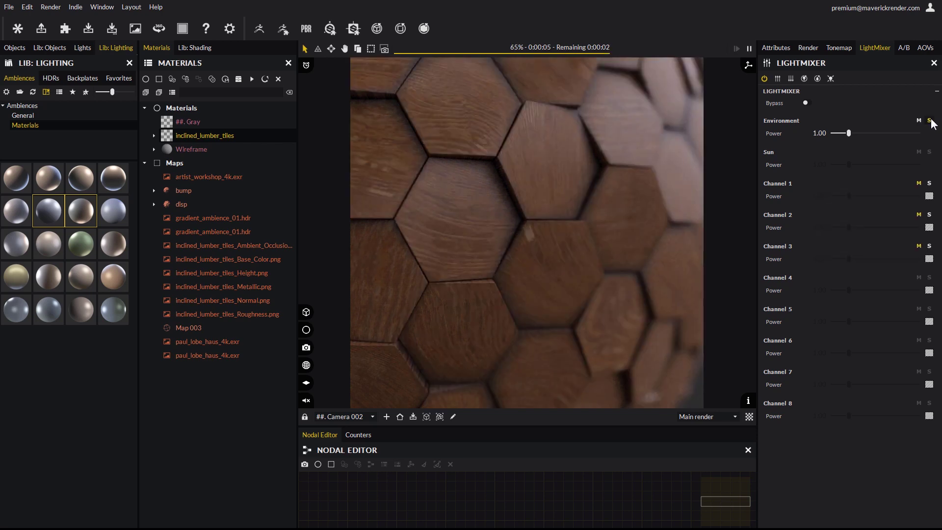
pyautogui.click(930, 121)
pyautogui.click(929, 184)
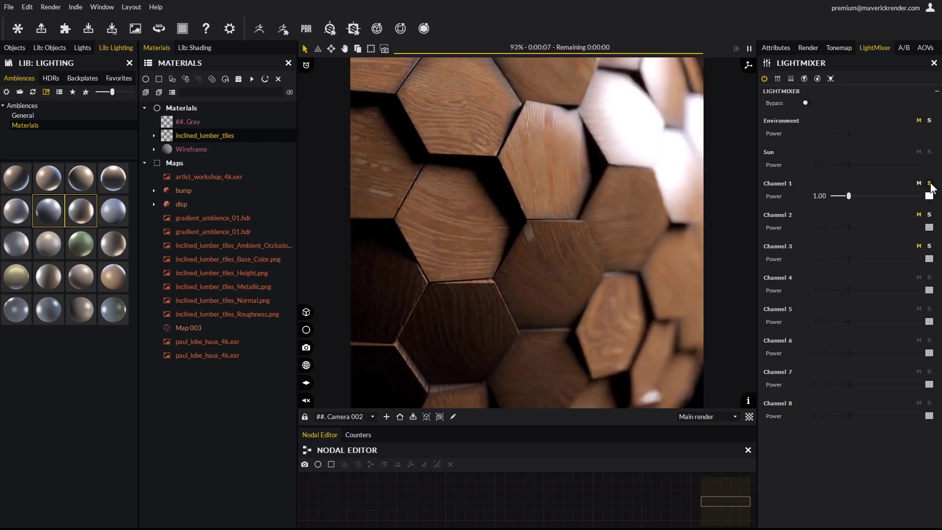
pyautogui.click(930, 183)
pyautogui.click(930, 215)
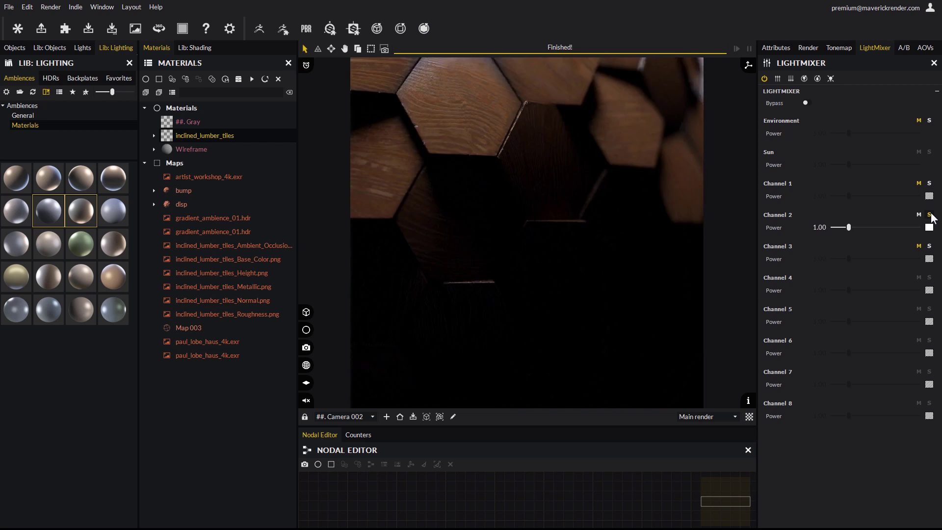
pyautogui.click(930, 215)
pyautogui.click(929, 246)
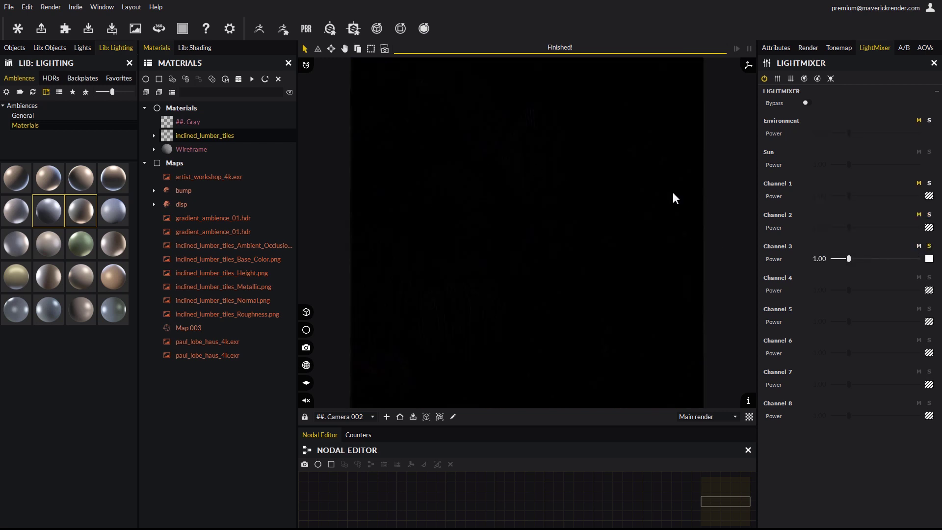
pyautogui.click(930, 246)
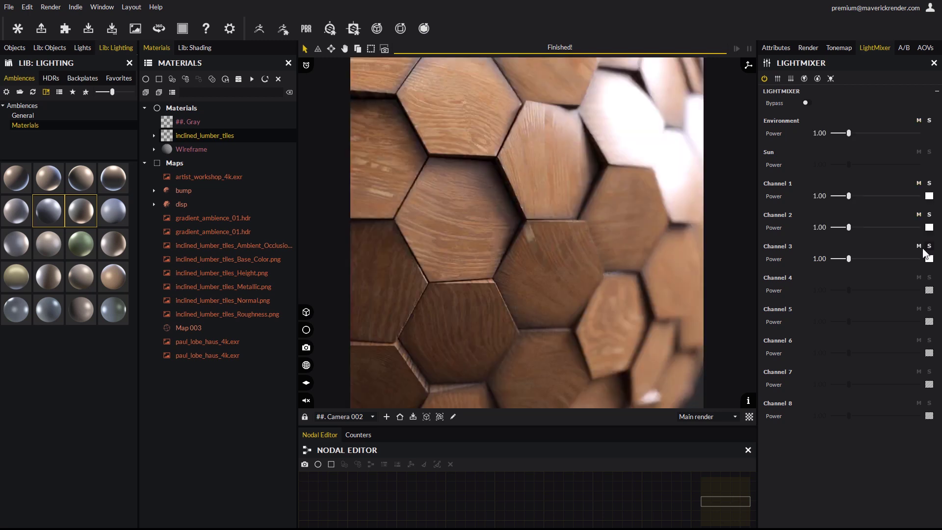
pyautogui.click(919, 246)
# Step: Set Channel 2 to 6.00, Environment to 0.28, Channel 1 to 0.67, and consolidate
pyautogui.moveTo(849, 227); pyautogui.dragTo(862, 228)
pyautogui.moveTo(849, 133); pyautogui.dragTo(841, 134)
pyautogui.moveTo(849, 196); pyautogui.dragTo(846, 196)
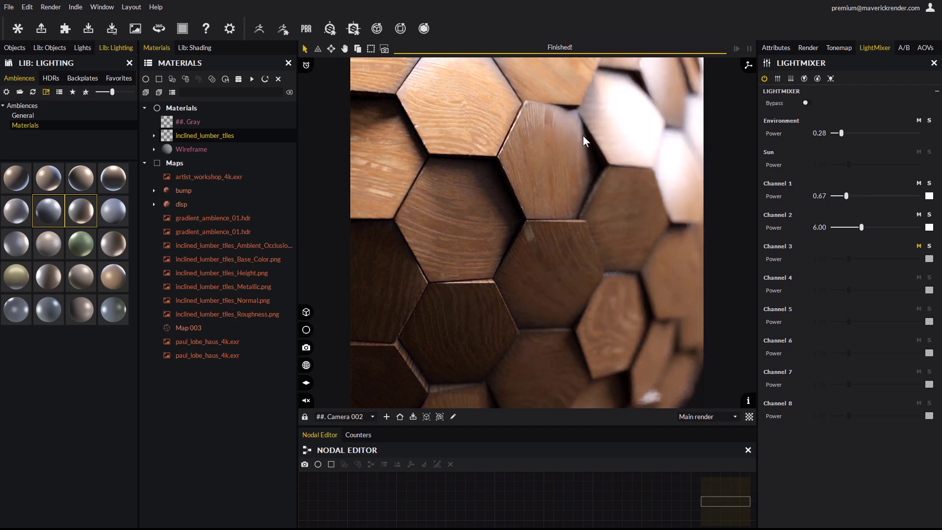
pyautogui.click(831, 79)
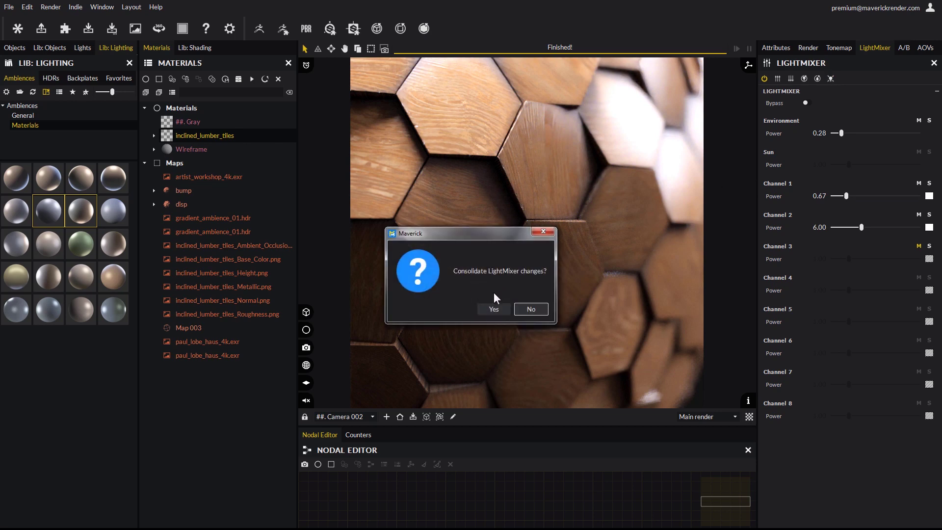
pyautogui.click(493, 309)
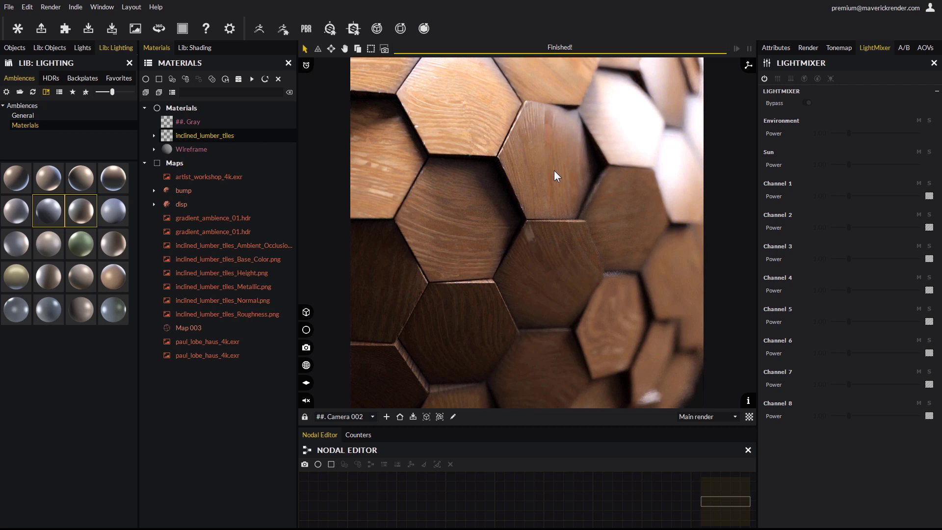
# Step: Discard the lumber scene unsaved and import clustered_inflorescence from its Base_Color texture with defaults
pyautogui.click(353, 29)
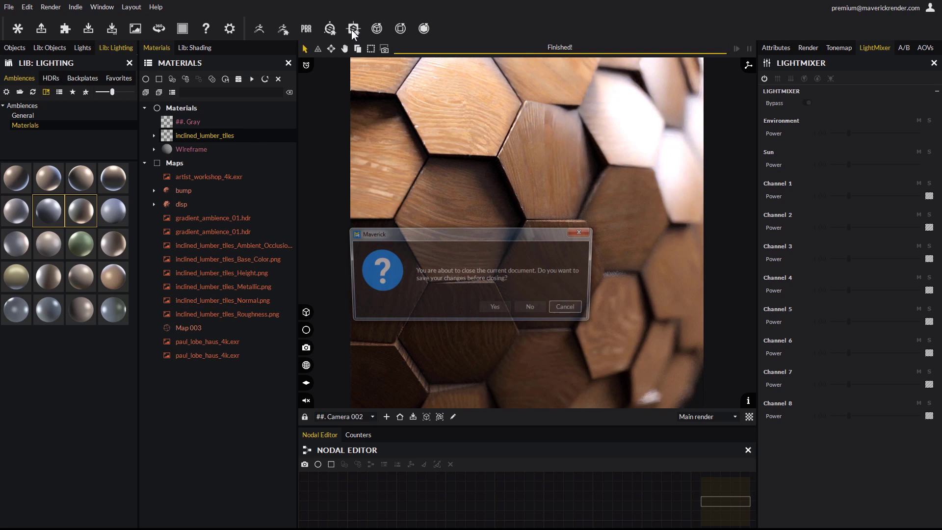
pyautogui.click(536, 309)
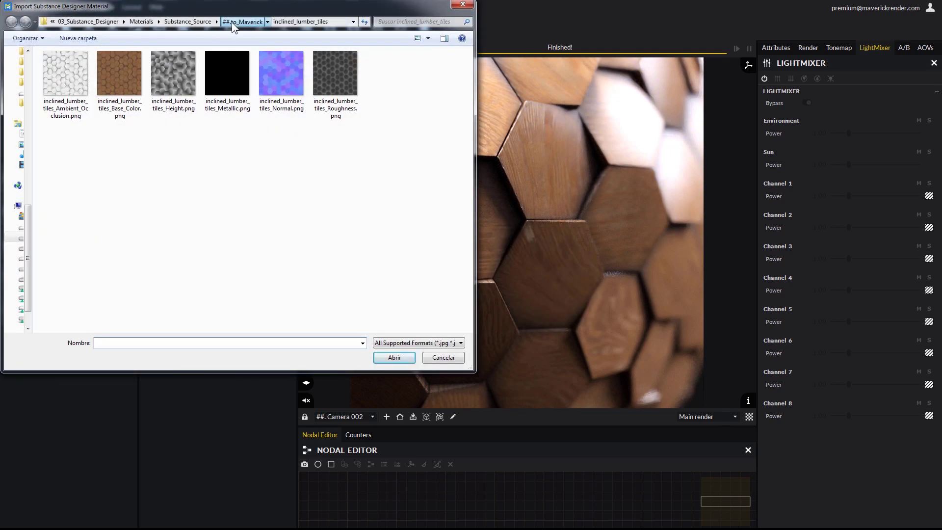
pyautogui.click(245, 21)
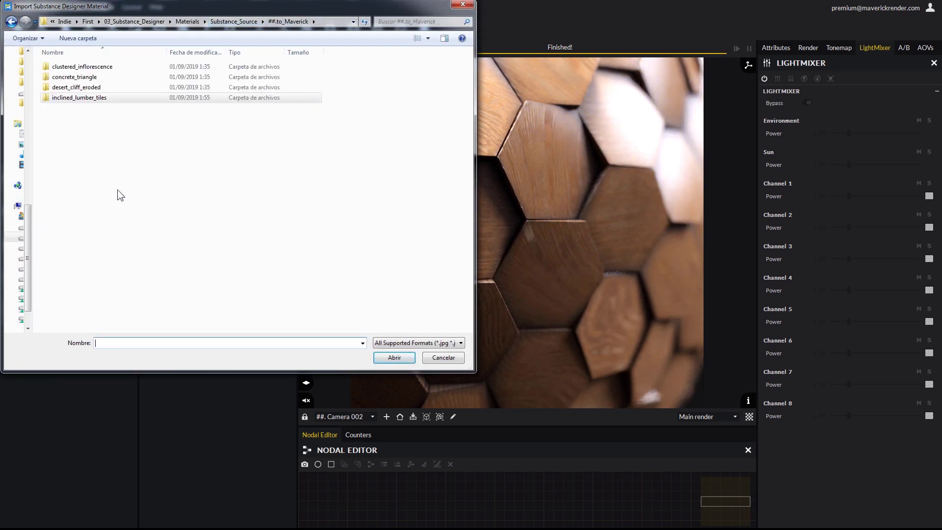
pyautogui.doubleClick(89, 72)
pyautogui.click(117, 82)
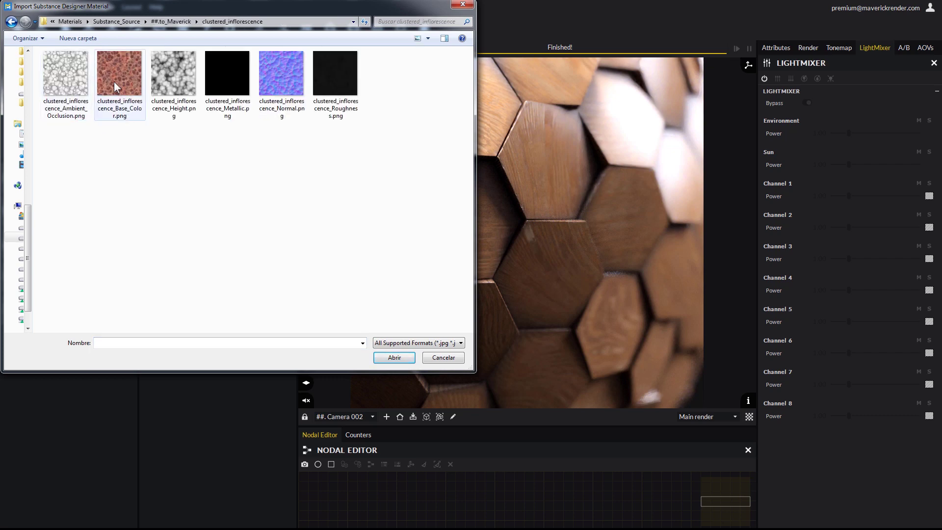
pyautogui.doubleClick(116, 82)
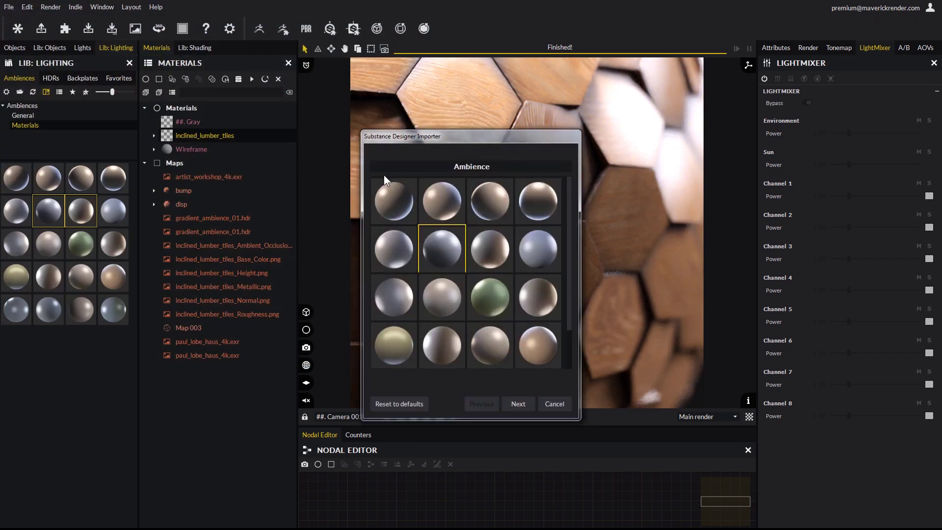
pyautogui.click(519, 405)
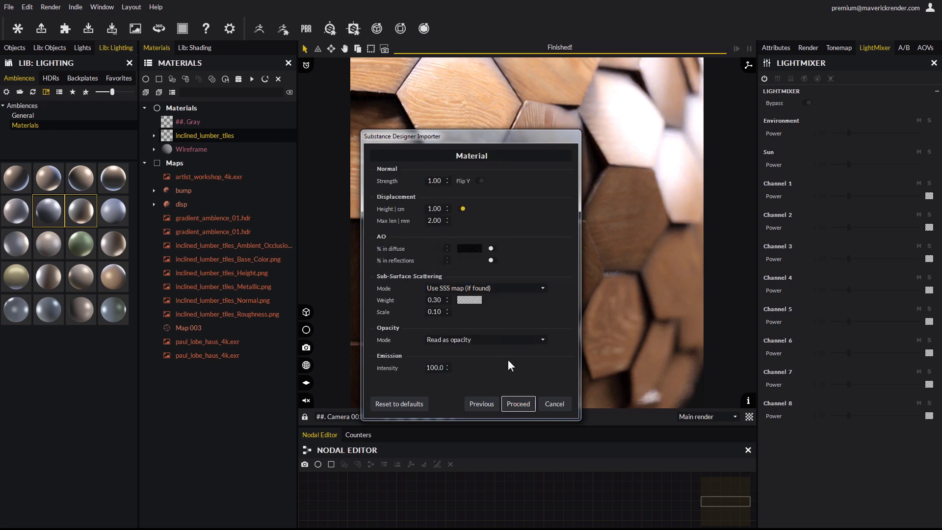
pyautogui.click(517, 405)
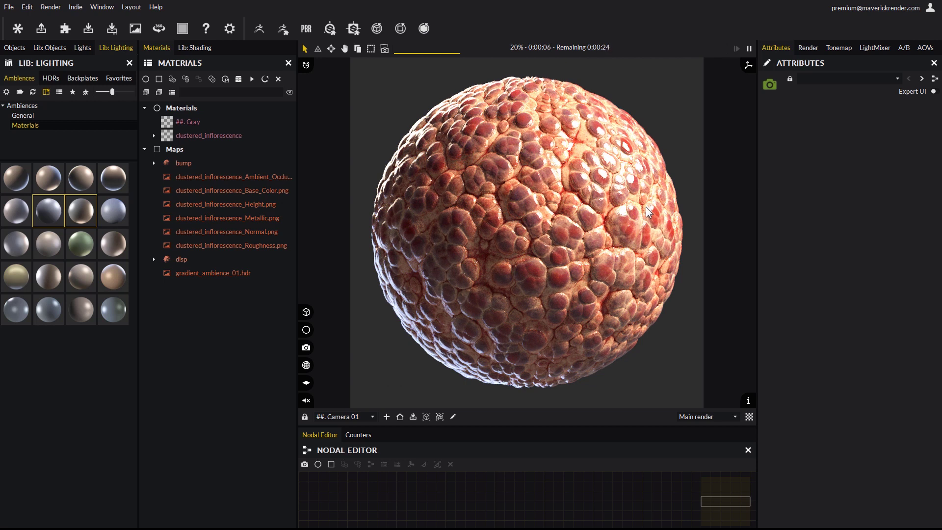
# Step: Switch rendering to the Ultrafast denoised preset and select the sphere object
pyautogui.click(801, 48)
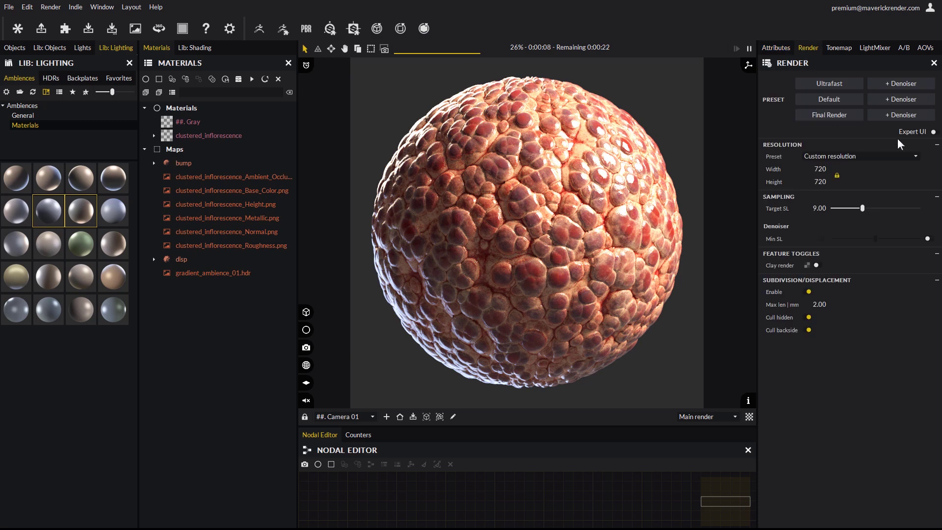
pyautogui.click(902, 84)
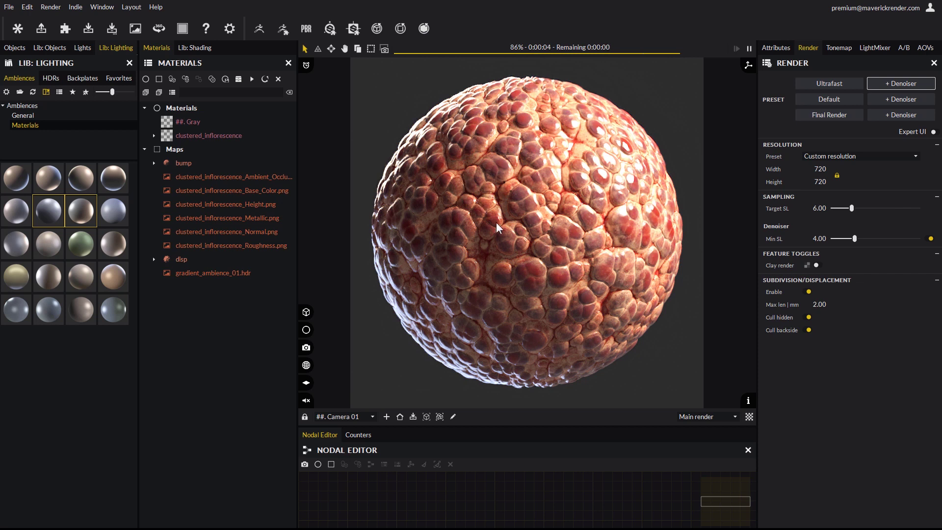
pyautogui.click(495, 185)
pyautogui.click(307, 313)
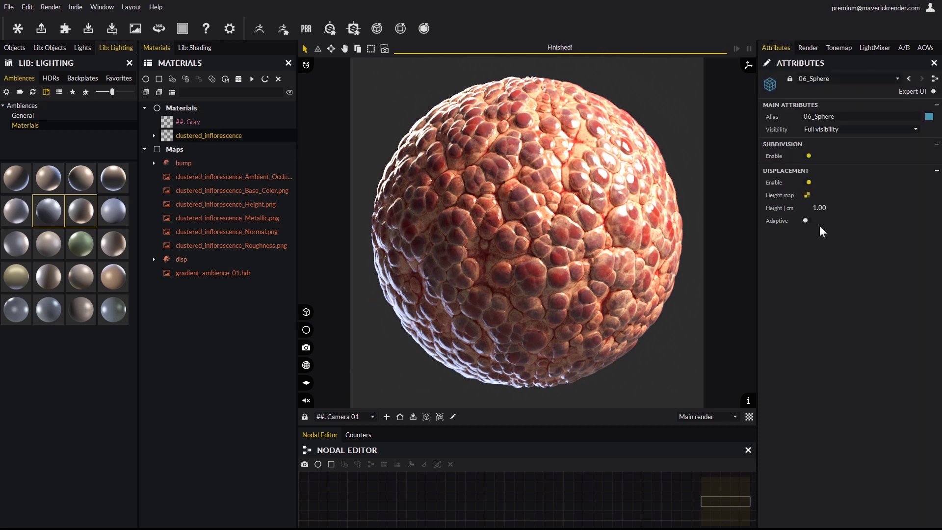
# Step: Raise the sphere's displacement height to 2.00 cm and frame a close-up of the bumps
pyautogui.doubleClick(819, 208)
pyautogui.write('2')
pyautogui.press('Return')
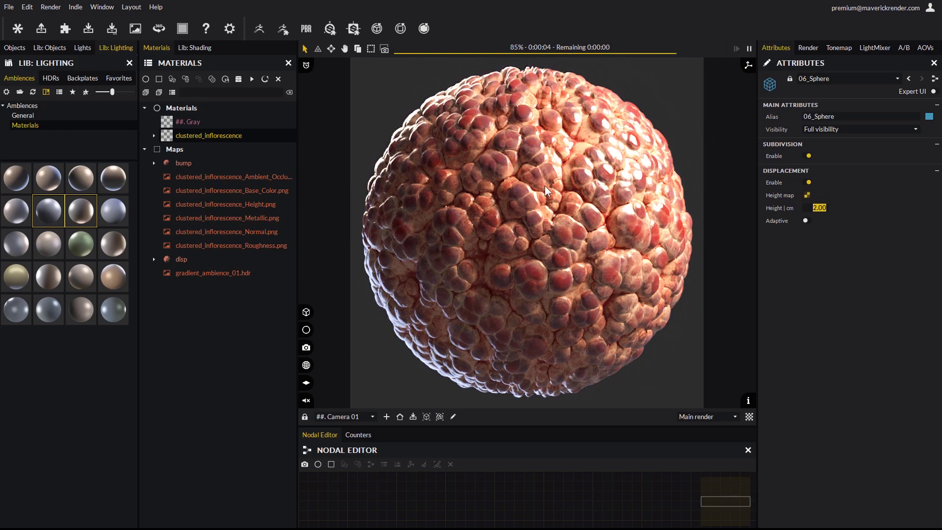
pyautogui.scroll(5, 523, 214)
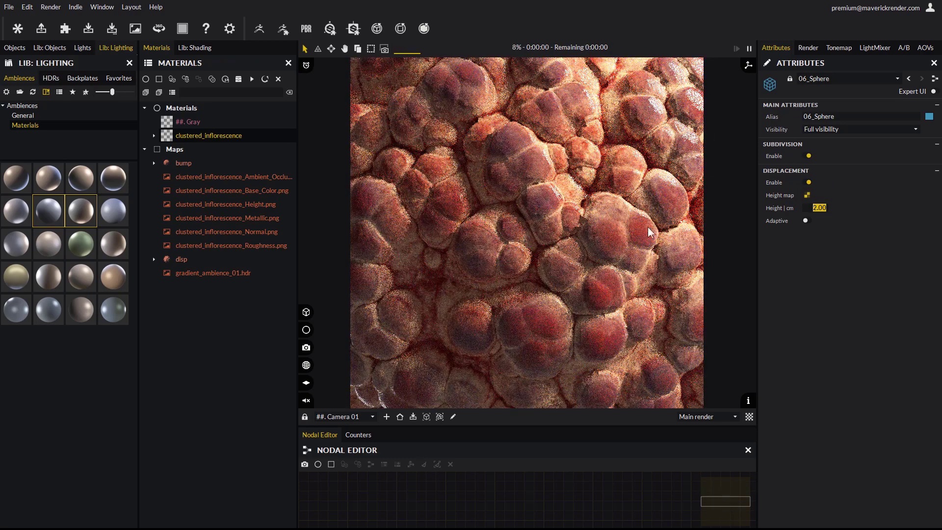
pyautogui.moveTo(649, 231); pyautogui.dragTo(589, 197)
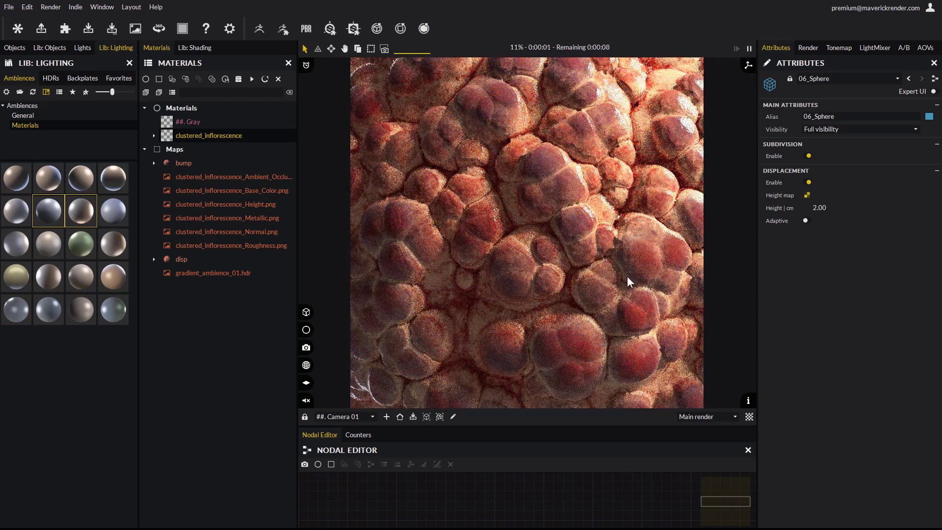
# Step: Put the Wireframe material on the sphere and set the subdivision max edge length to 1.00 mm
pyautogui.click(201, 48)
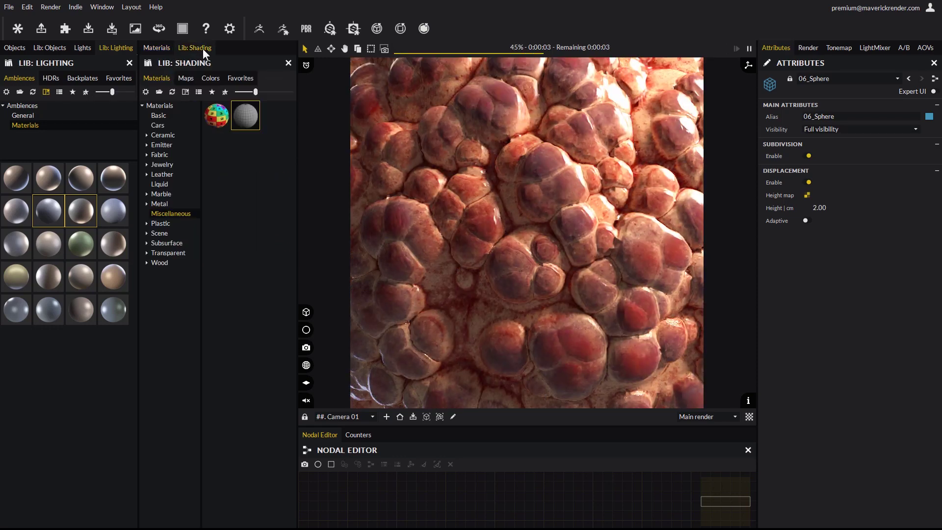
pyautogui.moveTo(237, 114)
pyautogui.mouseDown()
pyautogui.moveTo(467, 214)
pyautogui.moveTo(491, 235)
pyautogui.mouseUp()
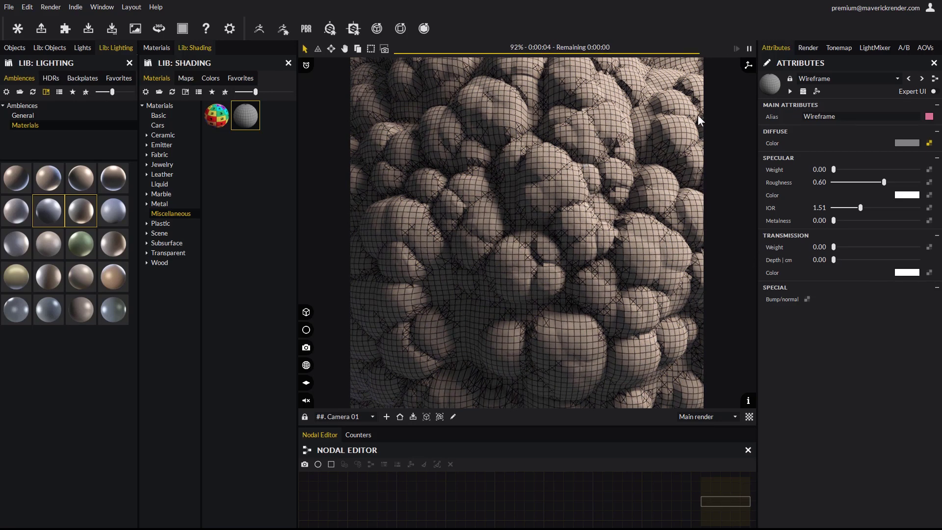
pyautogui.click(806, 48)
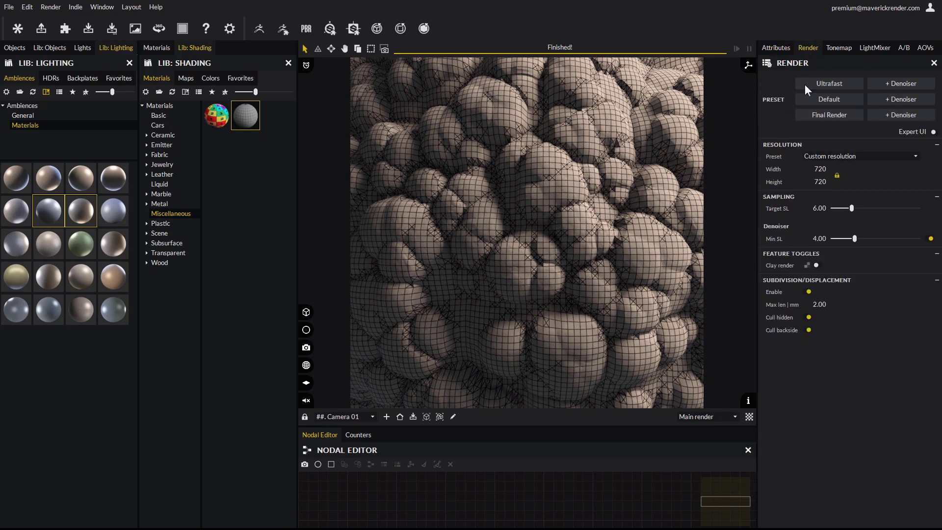
pyautogui.click(823, 304)
pyautogui.write('1')
pyautogui.press('Return')
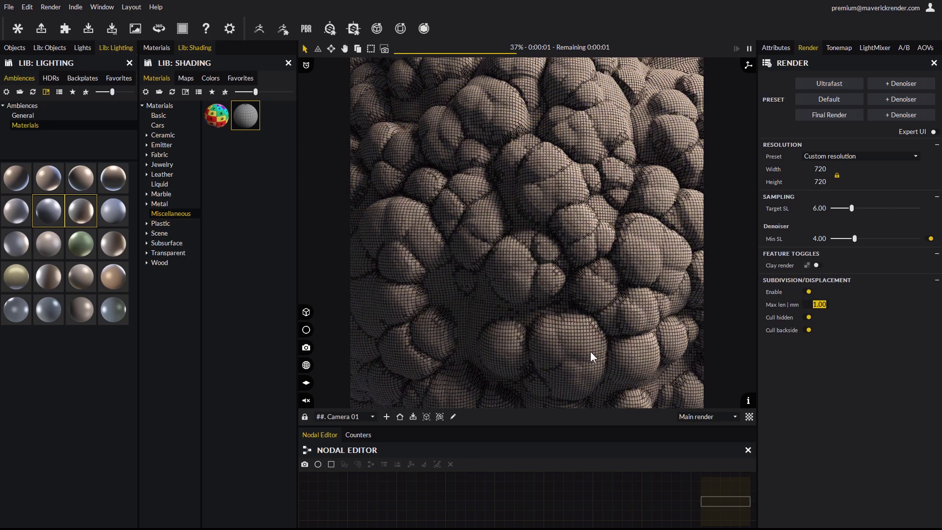
pyautogui.click(155, 48)
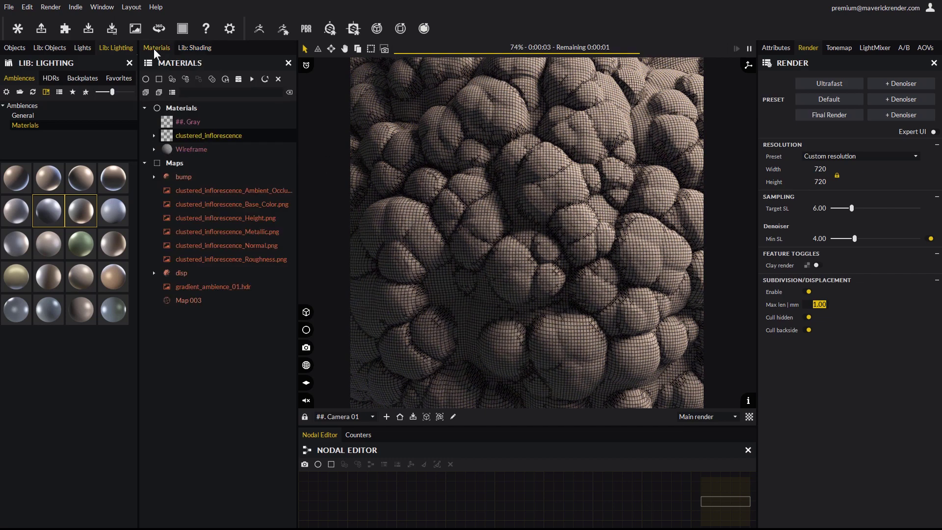
# Step: Reapply clustered_inflorescence to the sphere, then zoom out and turn the view and lighting
pyautogui.moveTo(193, 137); pyautogui.dragTo(481, 253)
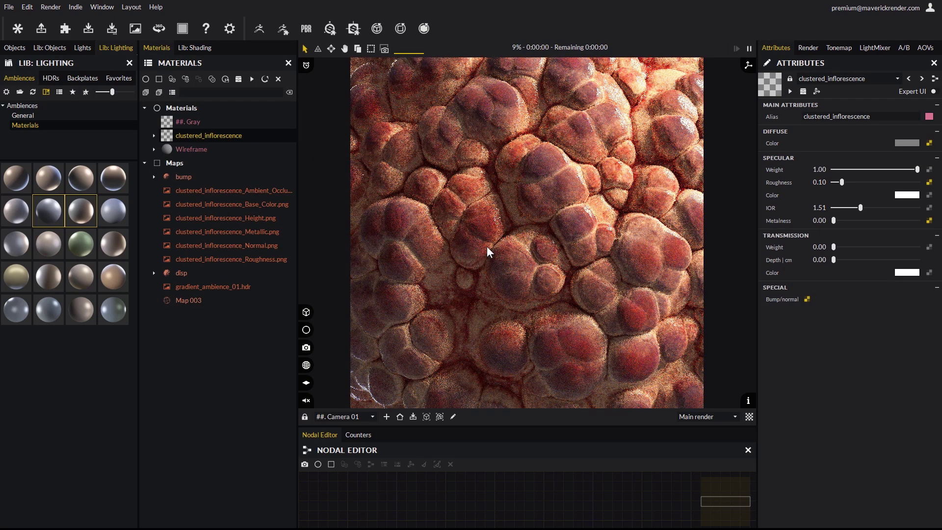
pyautogui.scroll(-5, 517, 227)
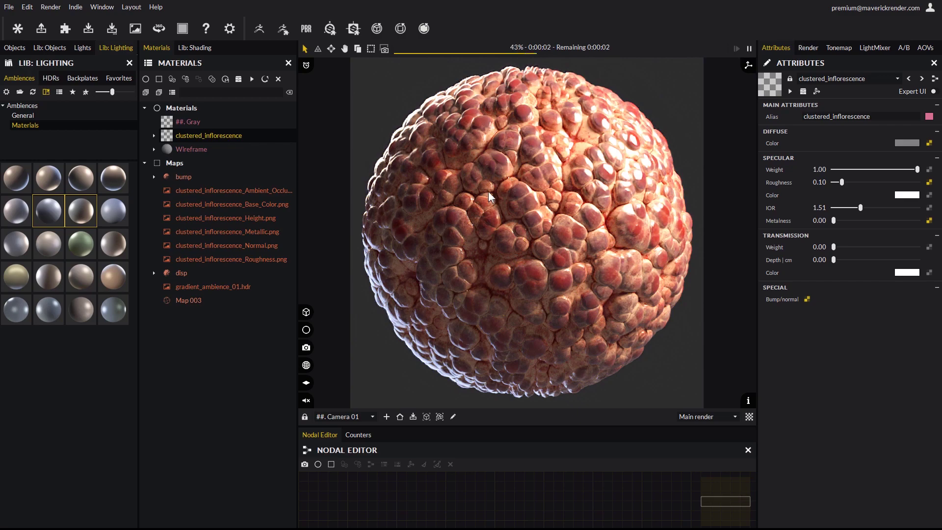
pyautogui.moveTo(468, 198); pyautogui.dragTo(632, 191)
# Step: Discard the unsaved scene and import the concrete_triangle Substance material from its Height.png with default settings
pyautogui.click(357, 27)
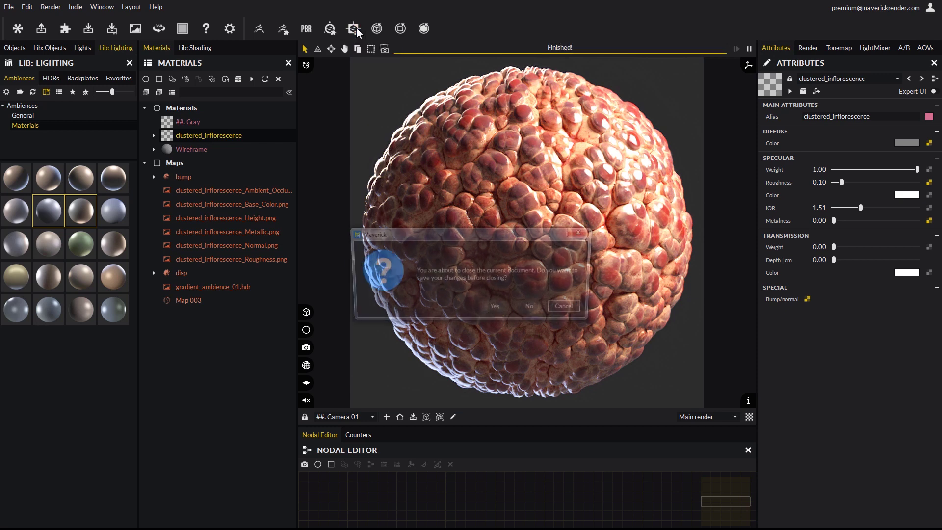
pyautogui.click(539, 310)
pyautogui.click(177, 24)
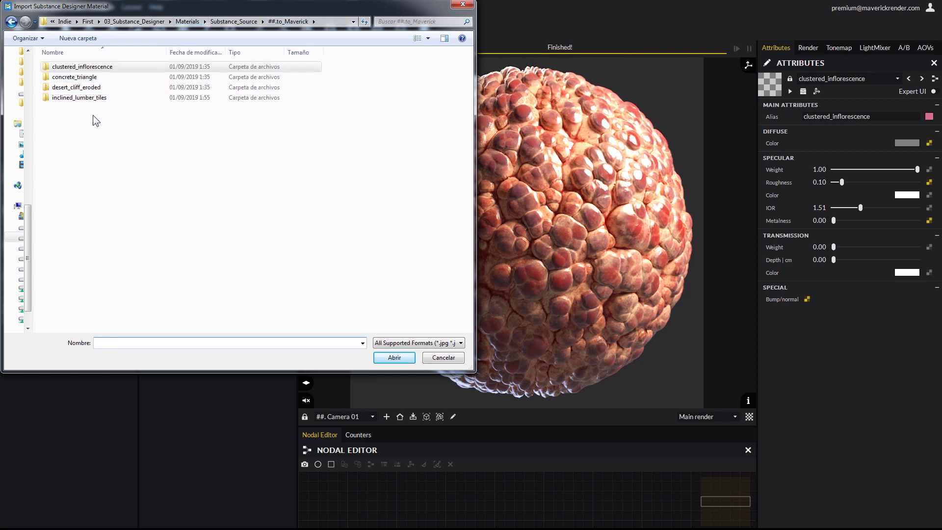
pyautogui.doubleClick(74, 78)
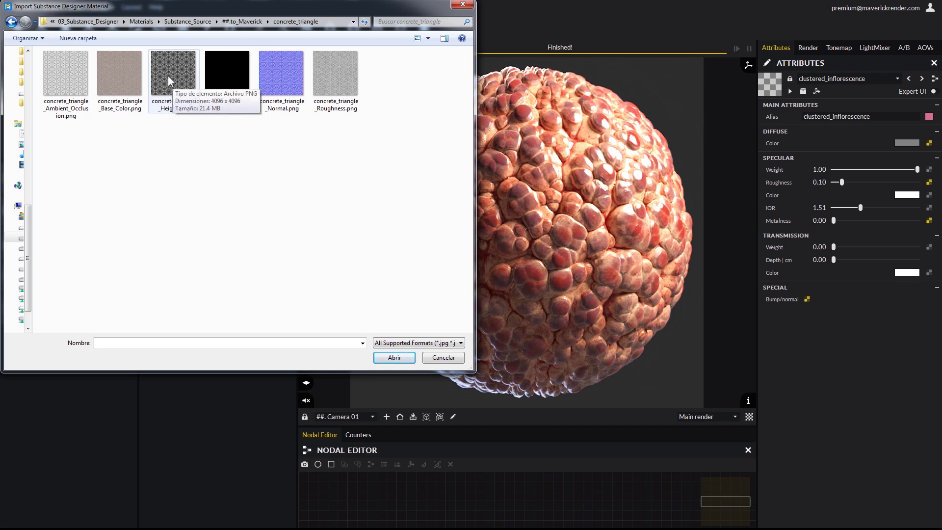
pyautogui.doubleClick(168, 74)
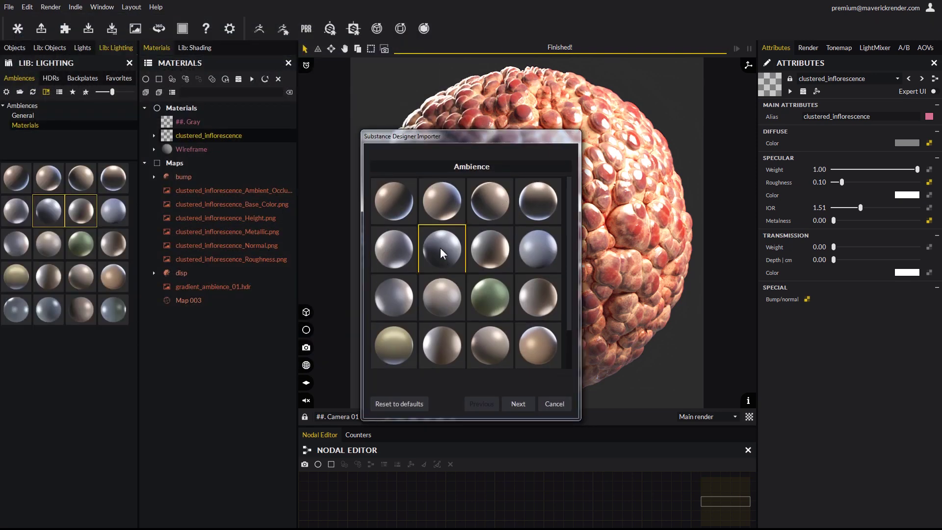
pyautogui.click(518, 404)
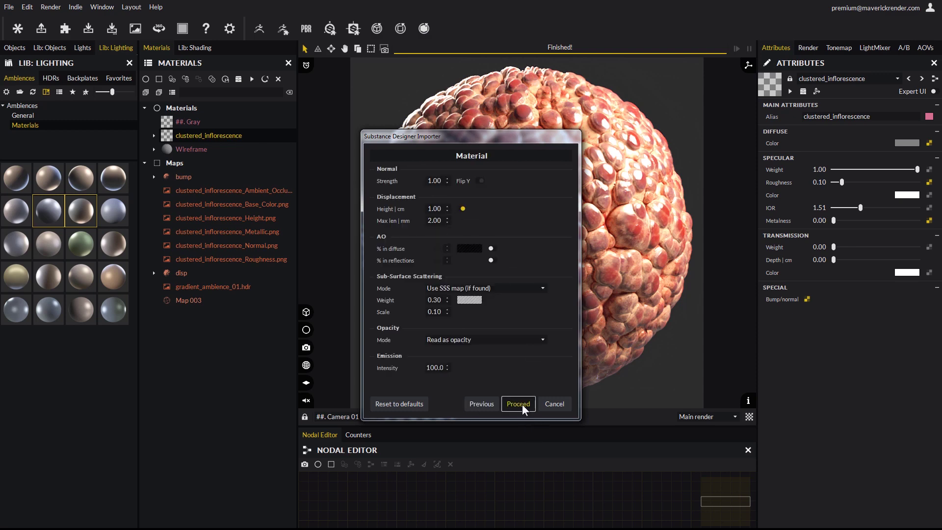
pyautogui.click(522, 405)
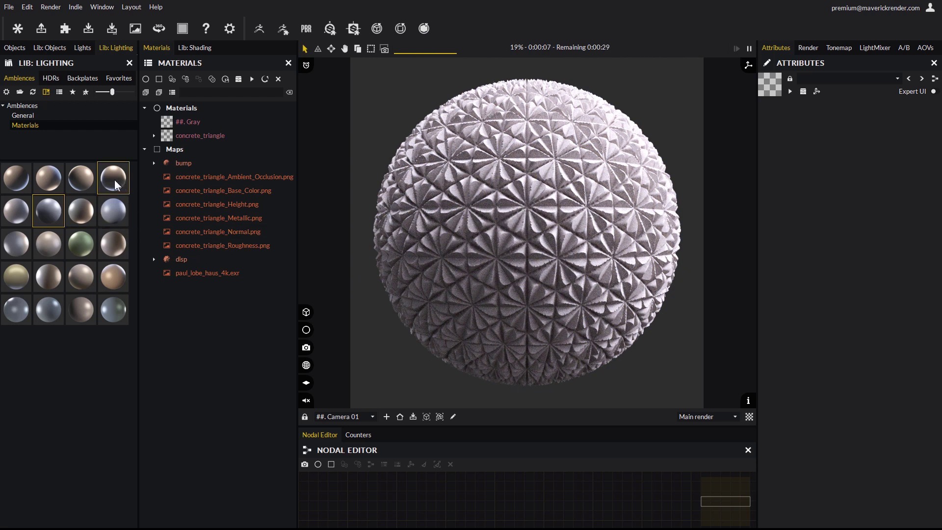
# Step: Try two ambience lighting presets and a map on the concrete_triangle sphere, then zoom into its relief
pyautogui.moveTo(114, 179); pyautogui.dragTo(516, 264)
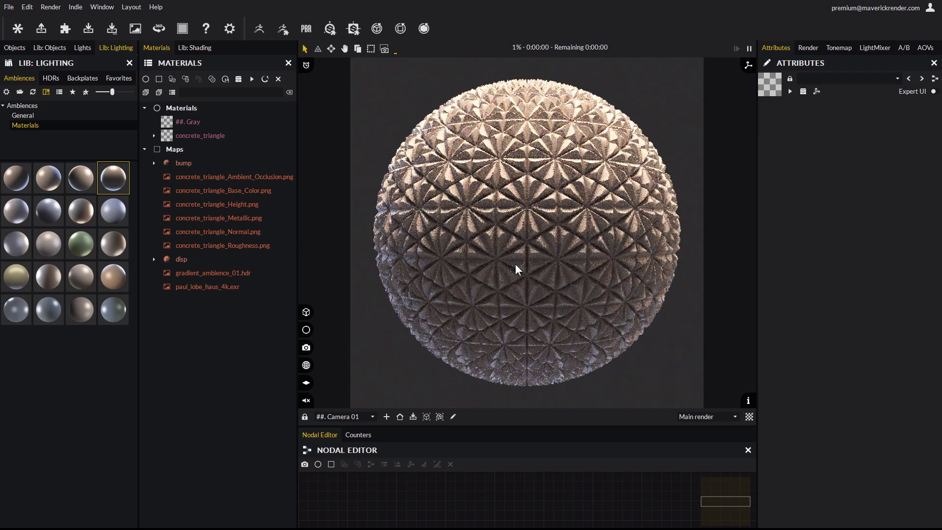
pyautogui.moveTo(17, 211); pyautogui.dragTo(479, 353)
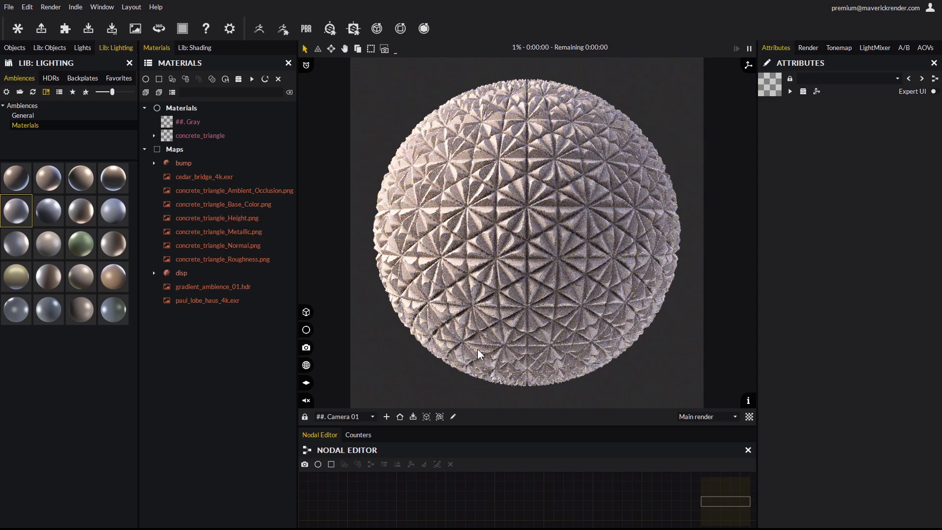
pyautogui.moveTo(143, 256); pyautogui.dragTo(552, 241)
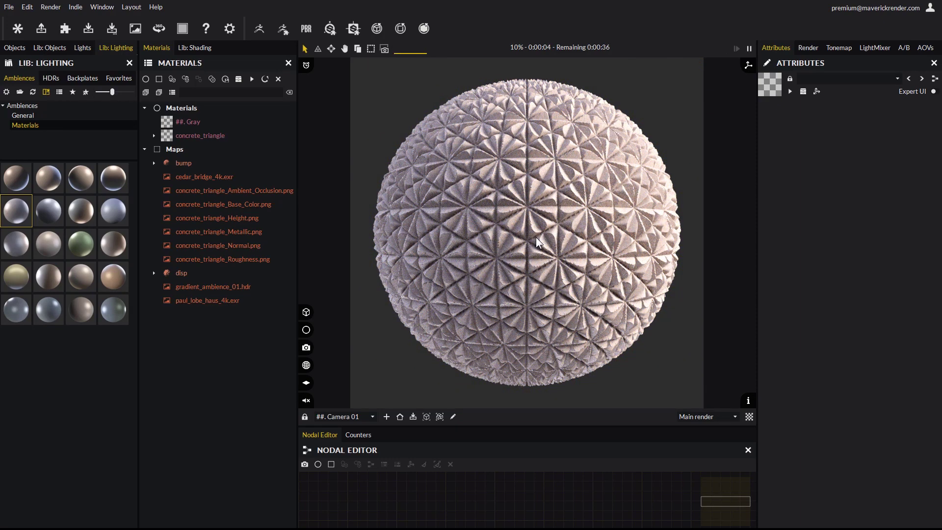
pyautogui.scroll(6, 536, 237)
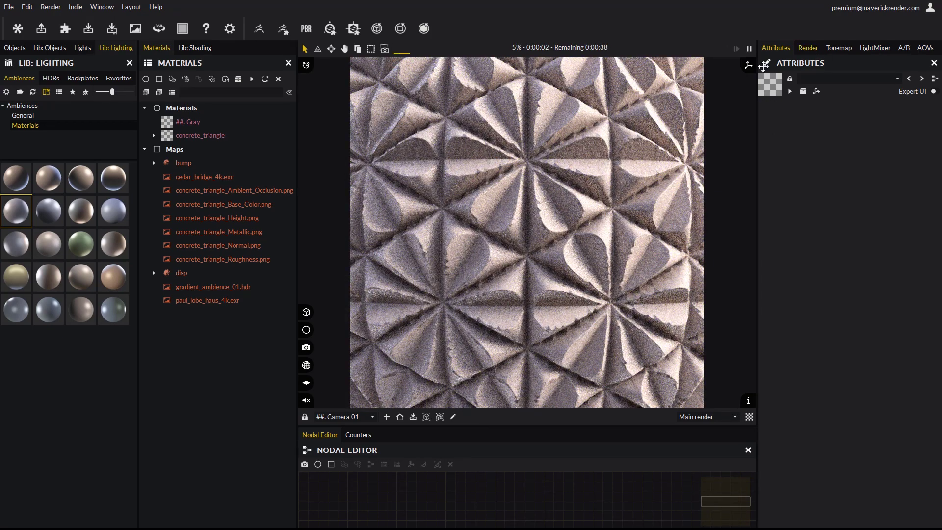
# Step: Preview the sphere in Wireframe, turn on 06_Sphere's adaptive displacement, then reapply concrete_triangle
pyautogui.click(205, 47)
pyautogui.moveTo(245, 118)
pyautogui.mouseDown()
pyautogui.moveTo(488, 202)
pyautogui.moveTo(512, 290)
pyautogui.mouseUp()
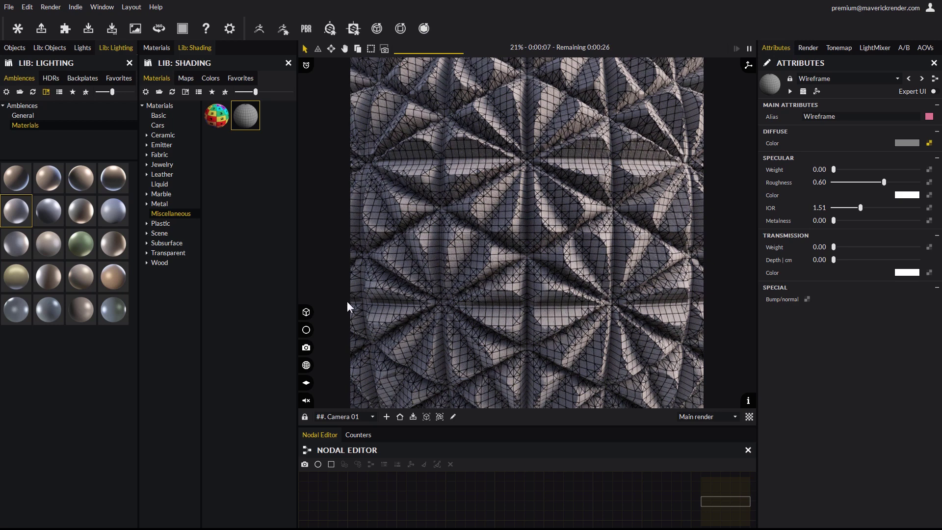
pyautogui.click(306, 313)
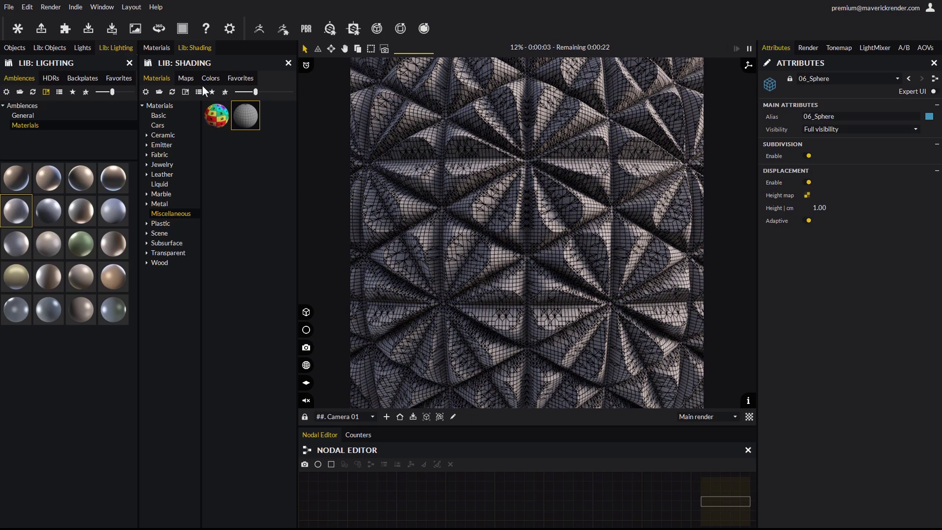
pyautogui.click(156, 48)
pyautogui.moveTo(205, 135); pyautogui.dragTo(488, 216)
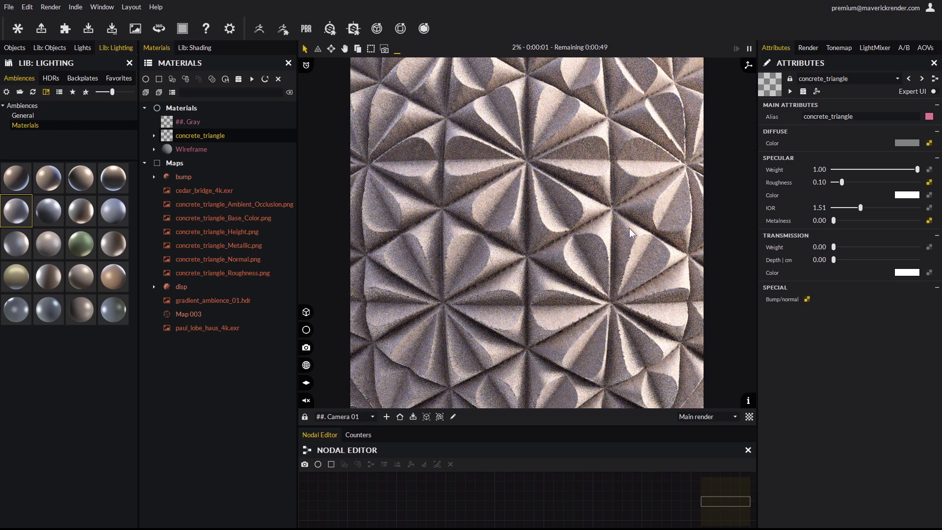
# Step: Set the subdivision max edge length to 0.80 mm and reset the camera to frame the whole sphere
pyautogui.click(809, 48)
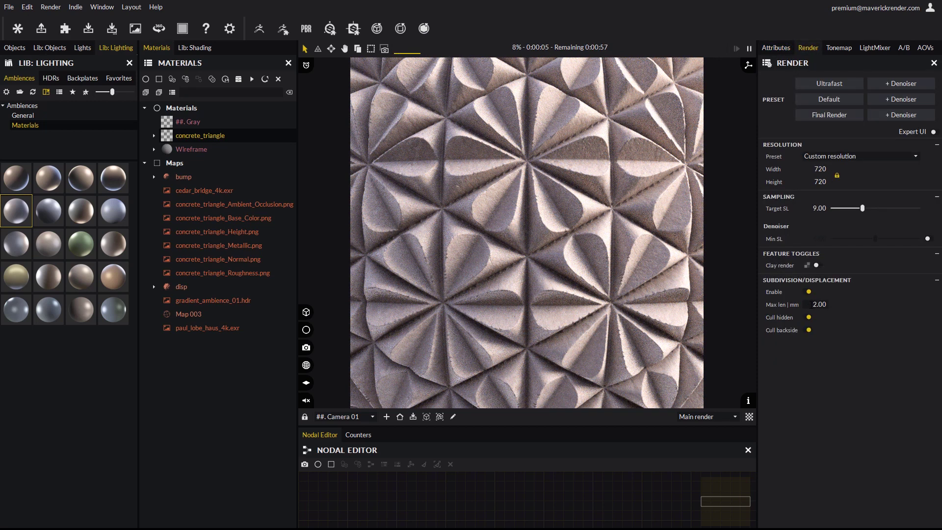
pyautogui.click(880, 305)
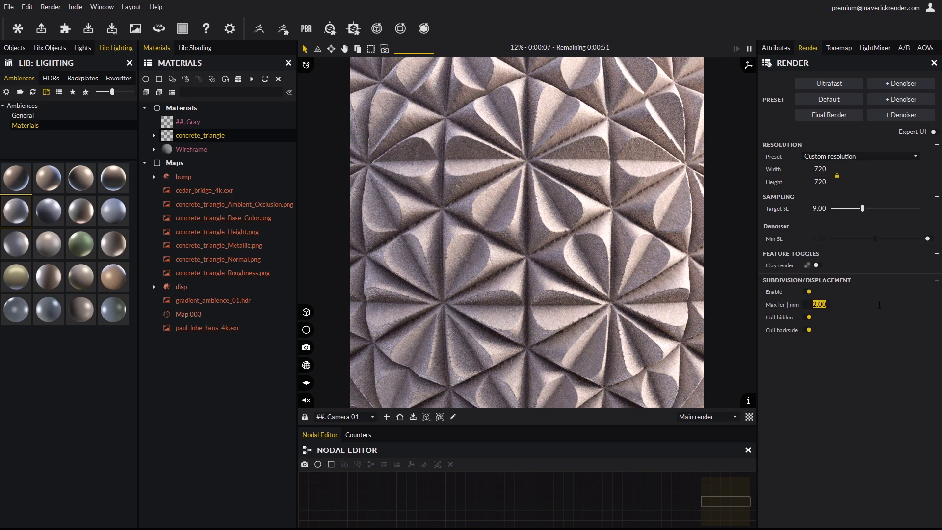
pyautogui.write('0.8')
pyautogui.press('Return')
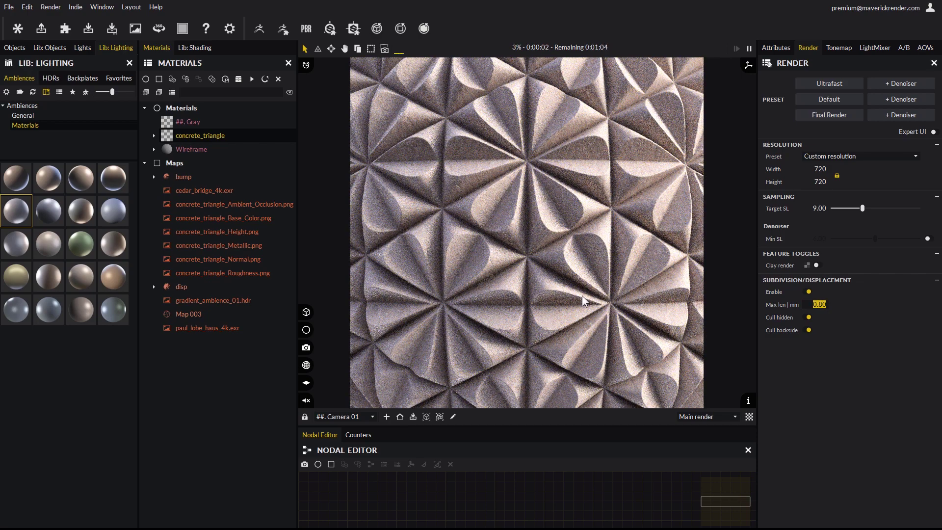
pyautogui.moveTo(487, 245); pyautogui.dragTo(416, 405)
pyautogui.click(400, 416)
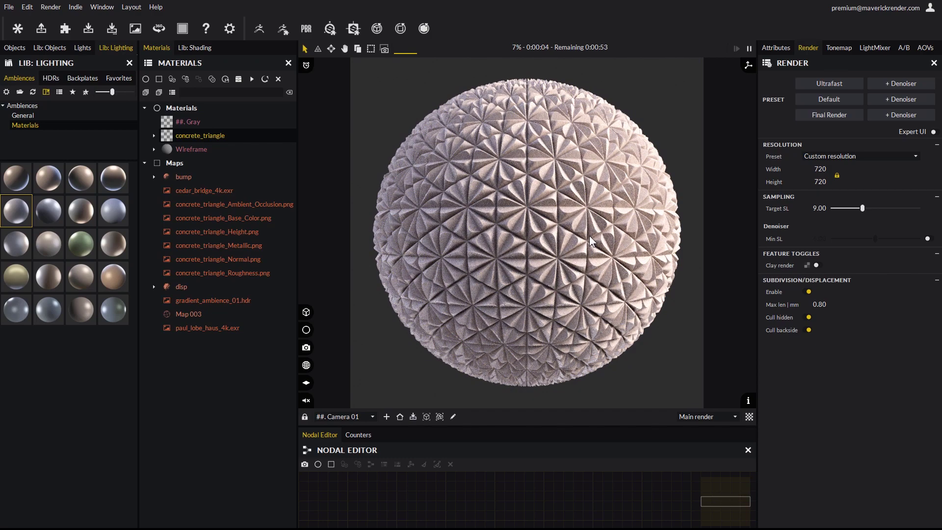
# Step: Zoom into the concrete pattern, add Camera 002 there, and apply Wireframe to the sphere
pyautogui.scroll(3, 622, 272)
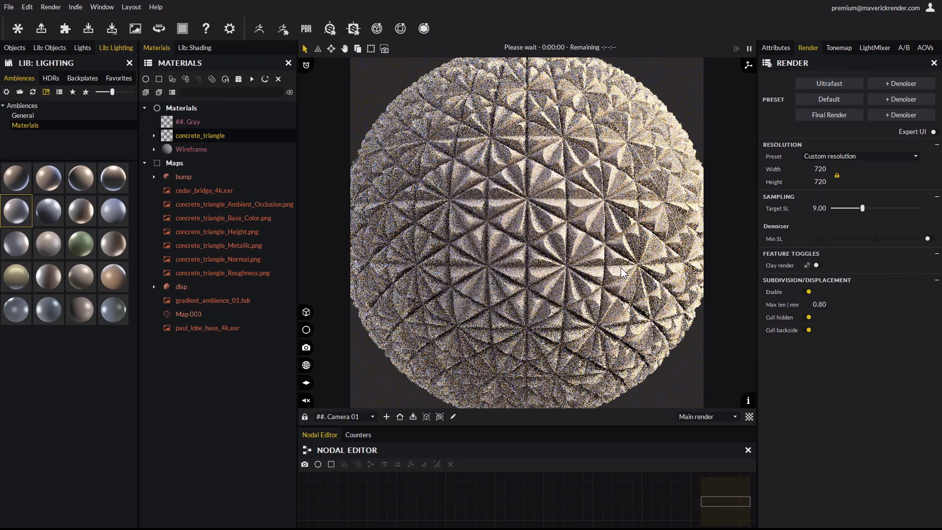
pyautogui.scroll(4, 621, 272)
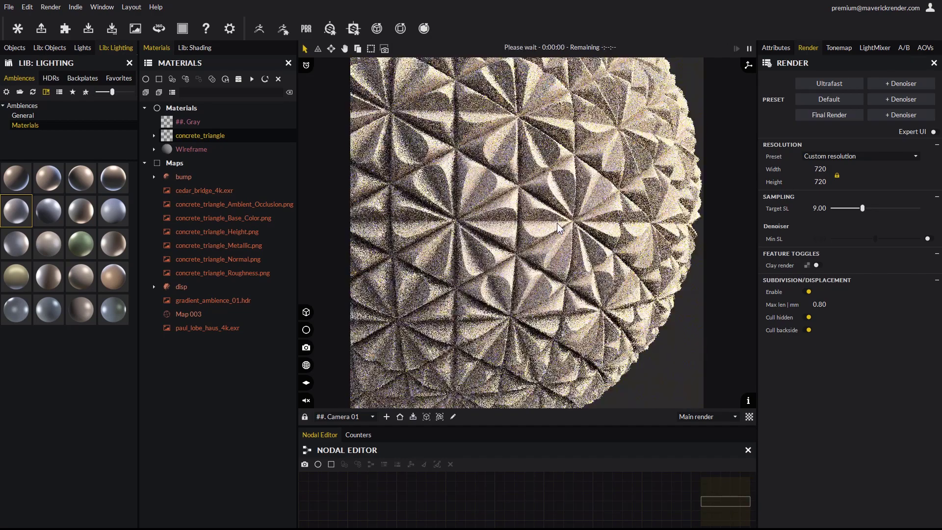
pyautogui.scroll(3, 558, 223)
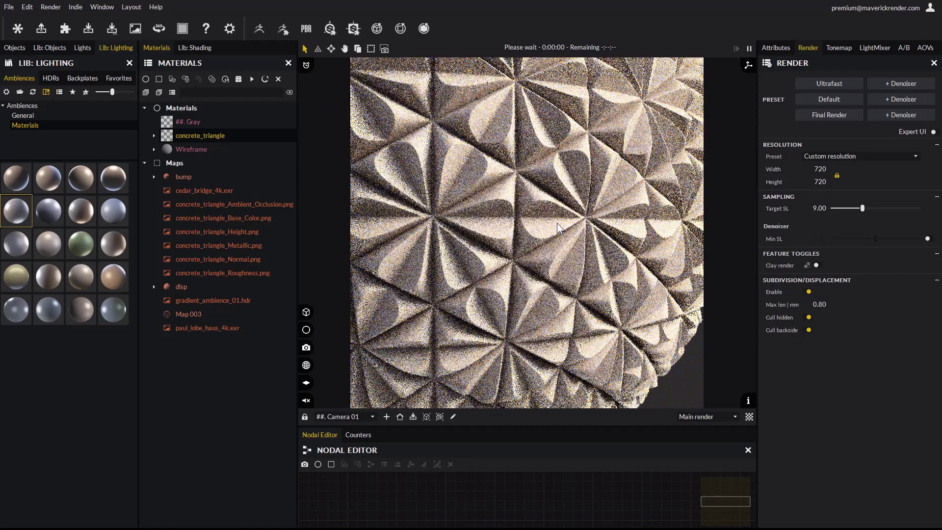
pyautogui.scroll(2, 564, 236)
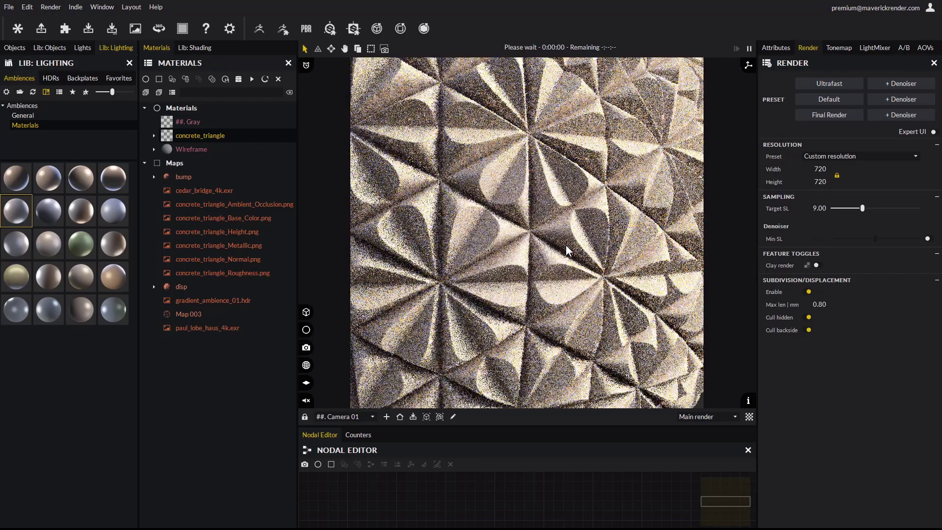
pyautogui.click(386, 420)
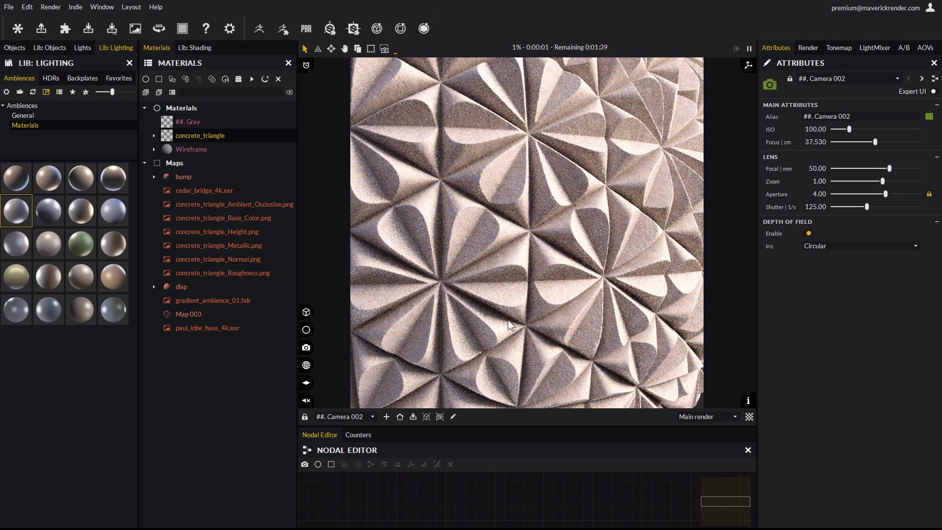
pyautogui.moveTo(197, 149); pyautogui.dragTo(504, 275)
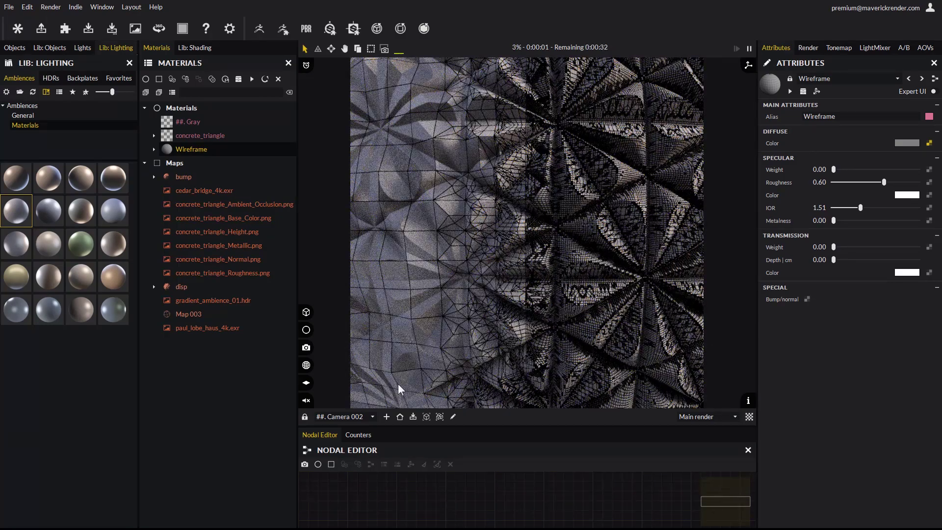
# Step: Fetch the current viewpoint into Camera 002, reapply concrete_triangle, and set max edge length to 0.50 mm
pyautogui.click(400, 417)
pyautogui.moveTo(200, 135); pyautogui.dragTo(535, 233)
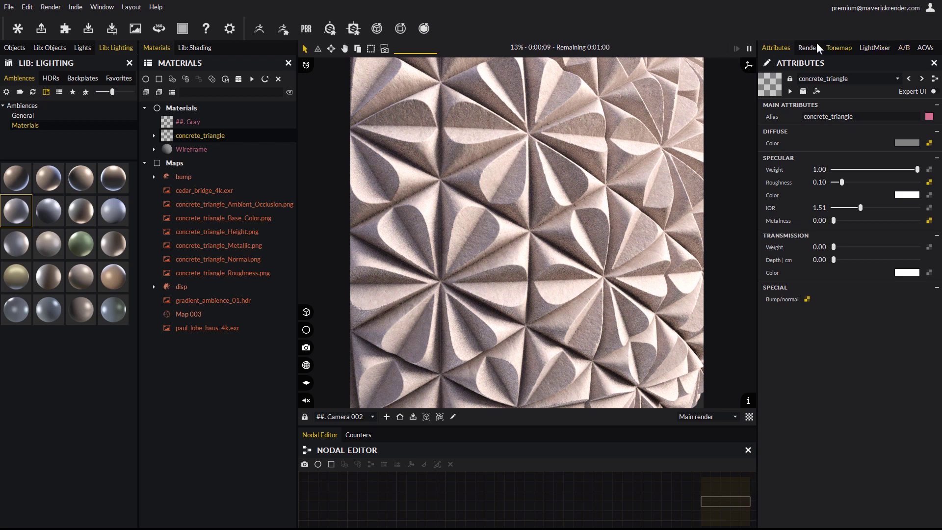
pyautogui.click(804, 49)
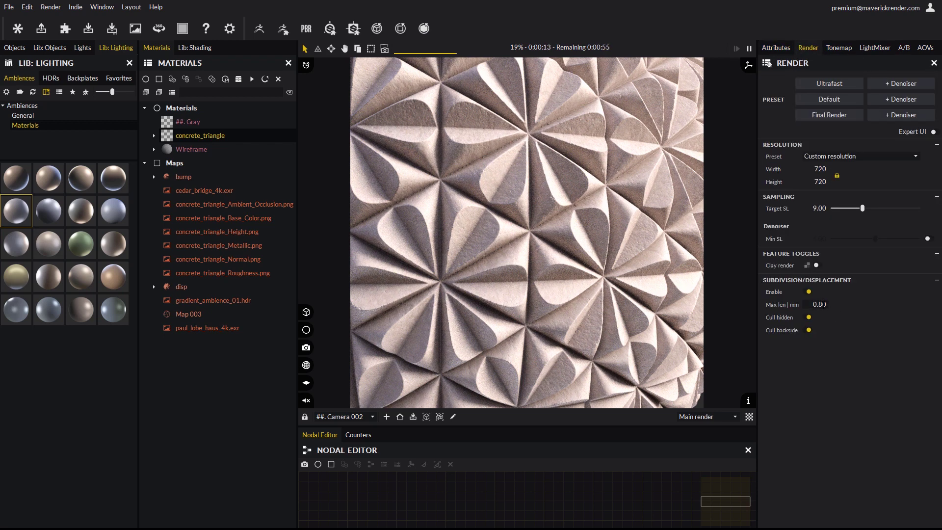
pyautogui.click(825, 304)
pyautogui.write('0.5')
pyautogui.press('Return')
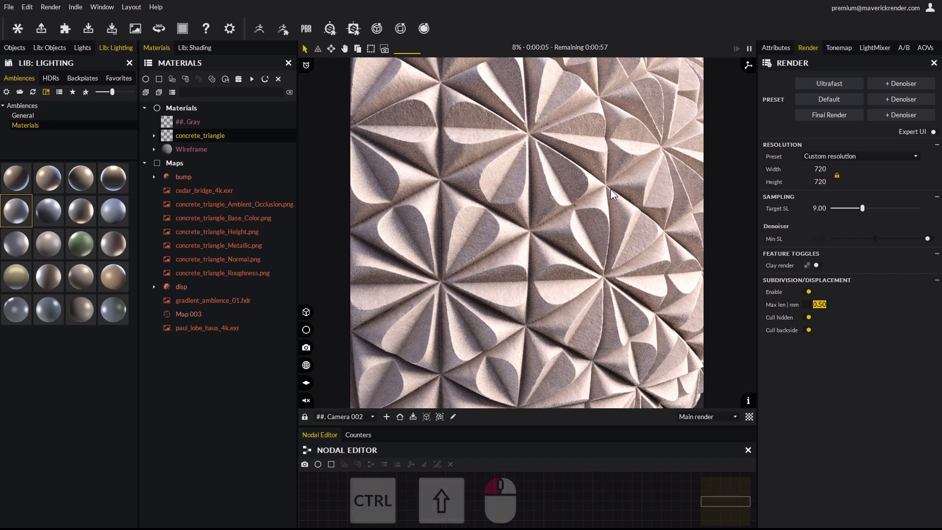
# Step: Enable depth of field by unchecking Disable global DOF, then autofocus on the concrete pattern's centre
pyautogui.keyDown('ctrl'); pyautogui.keyDown('shift'); pyautogui.click(543, 186); pyautogui.keyUp('shift'); pyautogui.keyUp('ctrl')
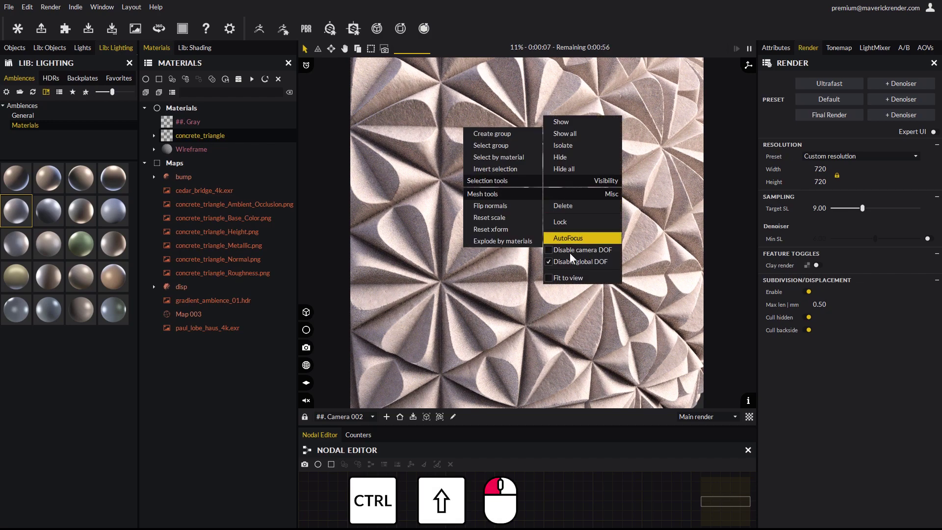
pyautogui.click(571, 261)
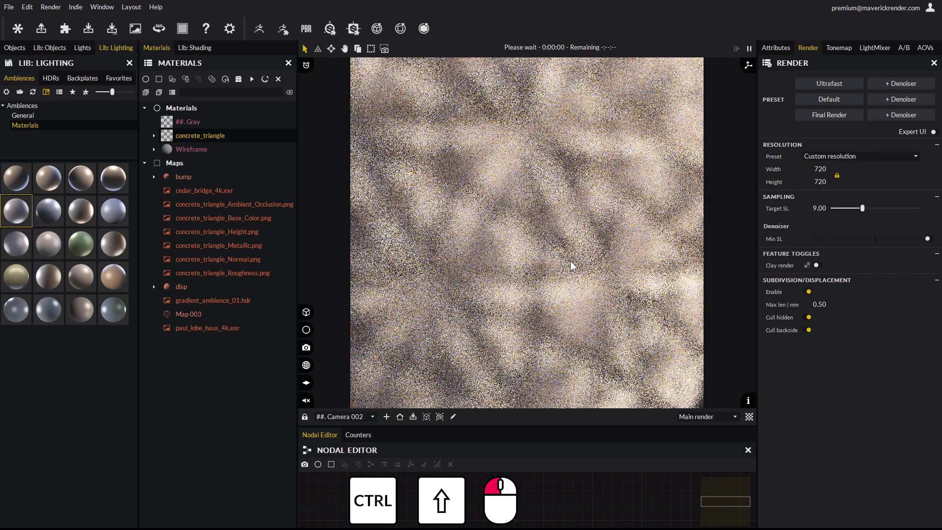
pyautogui.click(453, 238)
pyautogui.rightClick(667, 192)
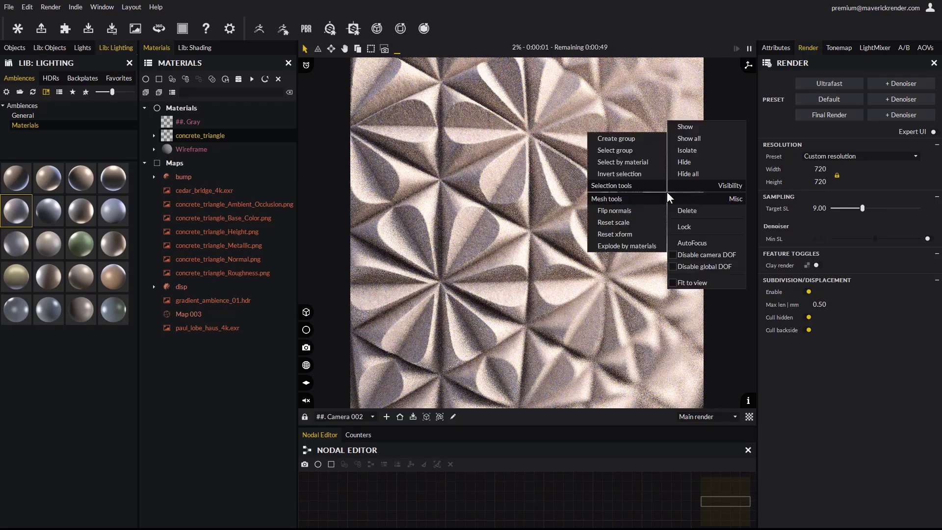
pyautogui.click(682, 243)
pyautogui.click(682, 244)
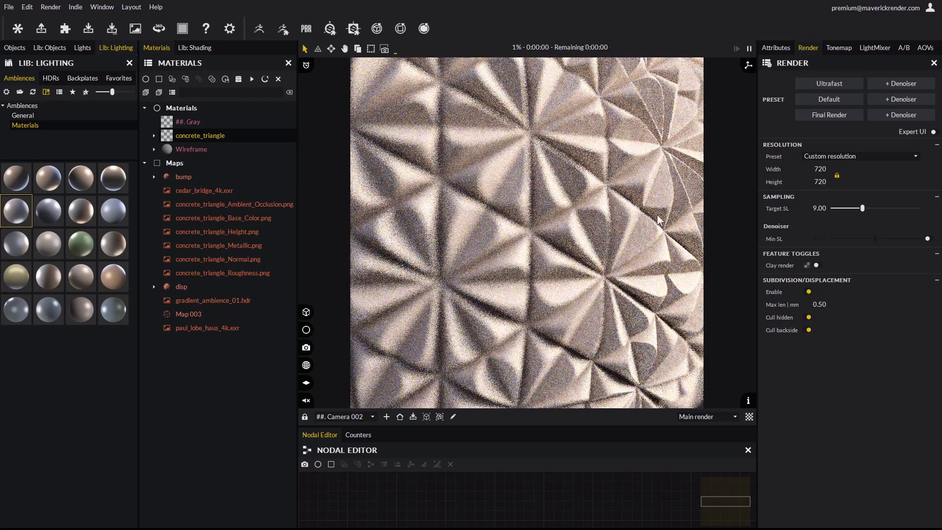
pyautogui.click(487, 243)
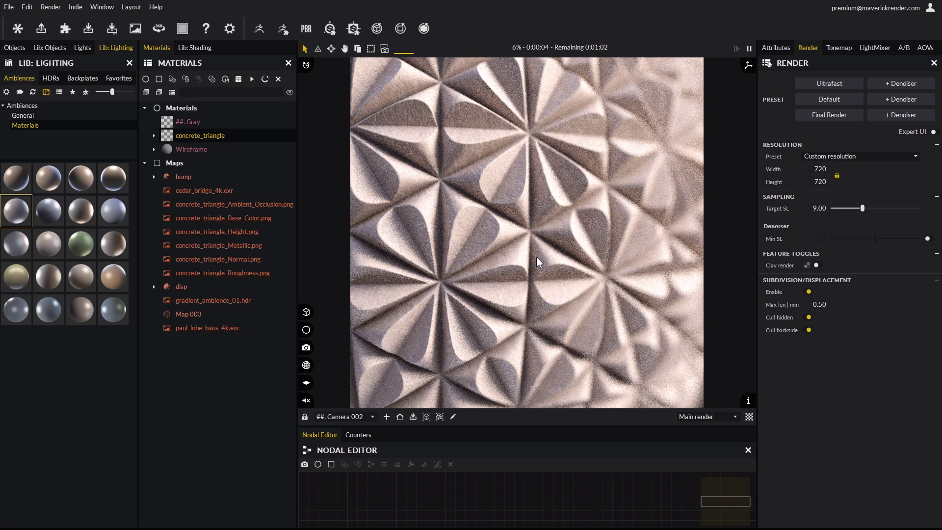
# Step: Try the High Contrast tonemap preset, then apply PostPro 02 (Highlights -3.00, Contrast 2.50)
pyautogui.click(835, 48)
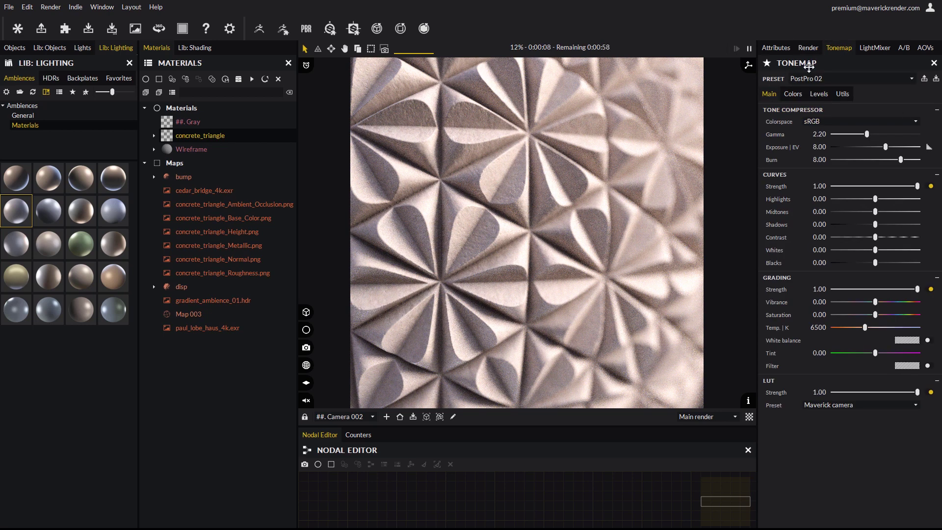
pyautogui.click(821, 78)
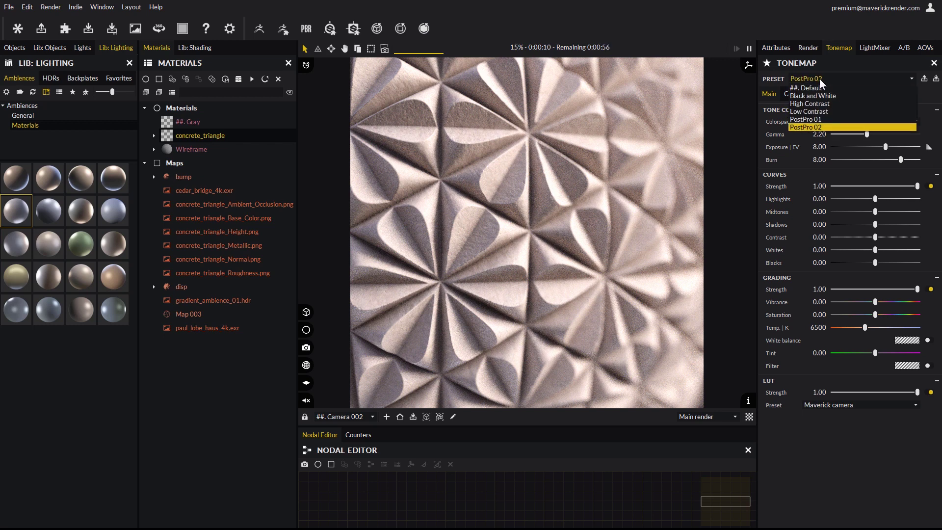
pyautogui.click(809, 105)
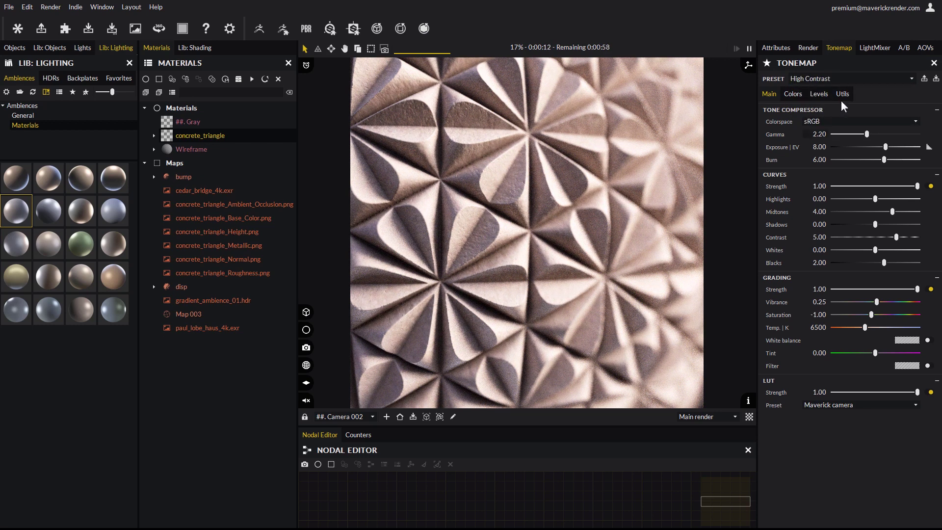
pyautogui.click(829, 77)
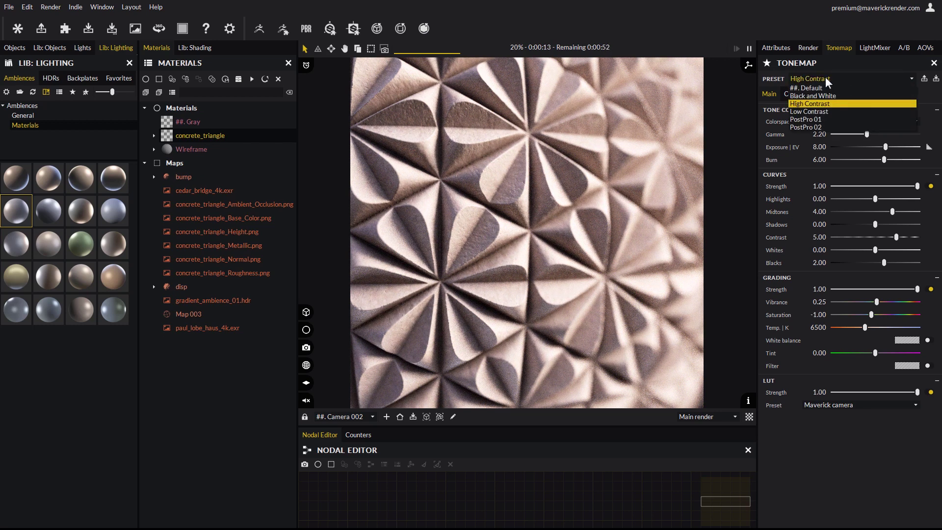
pyautogui.click(815, 120)
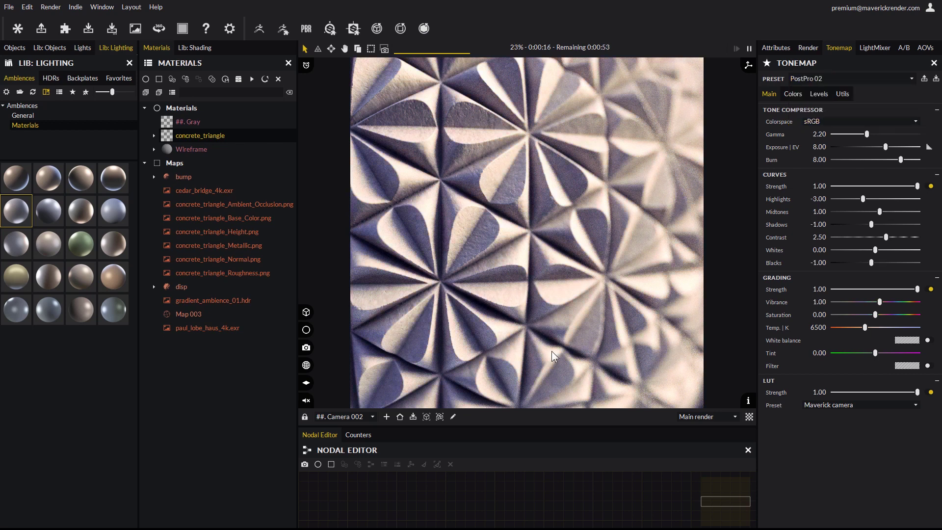